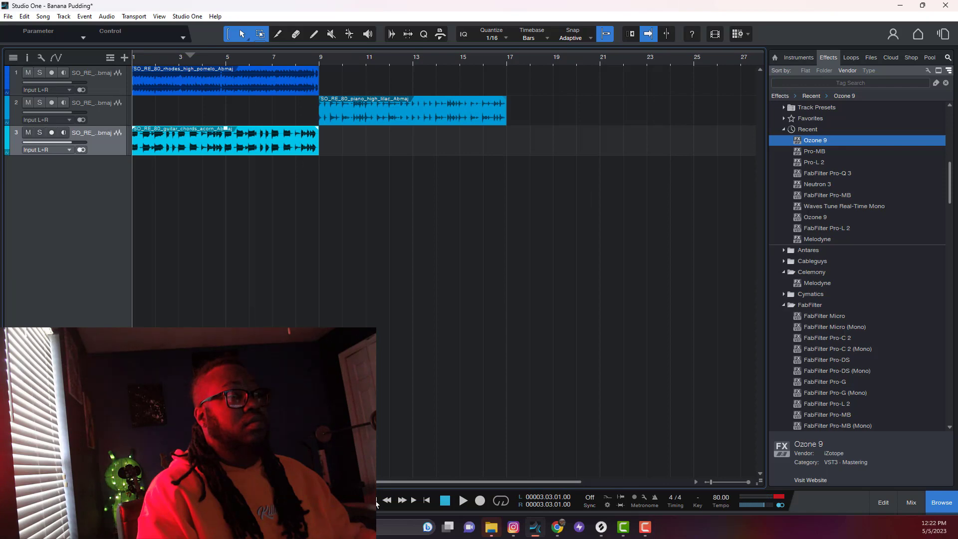
Play the song and duplicate the guitar chords clip on track 3 so the copy starts at bar 9.
key(space)
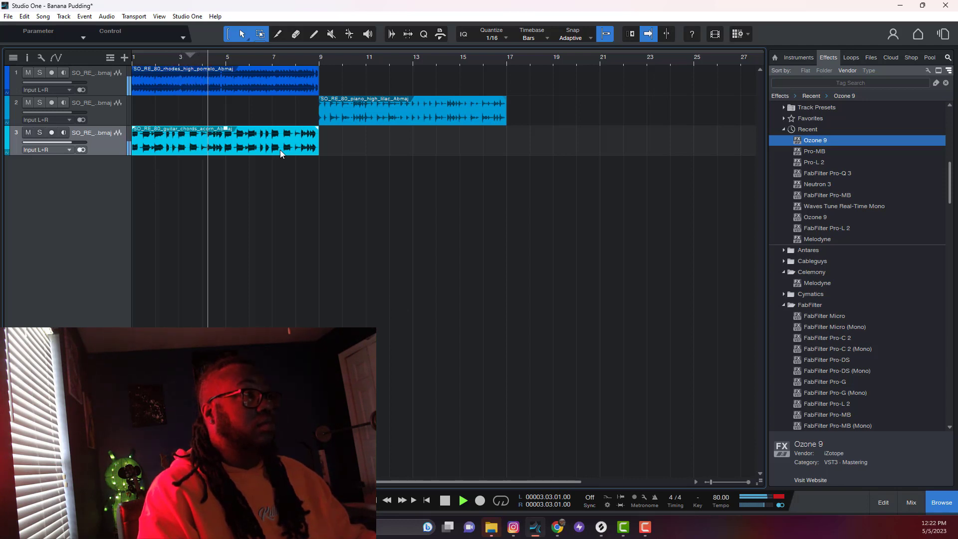
key(d)
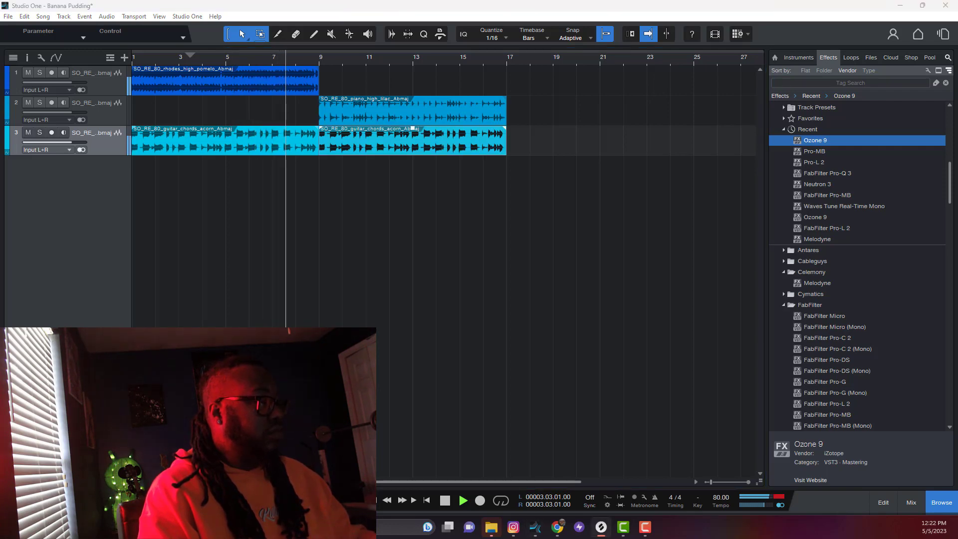
Try the harp heaven blue loop on a new track at bar 9 and at bar 17, and undo both changes.
drag(182, 298, 330, 275)
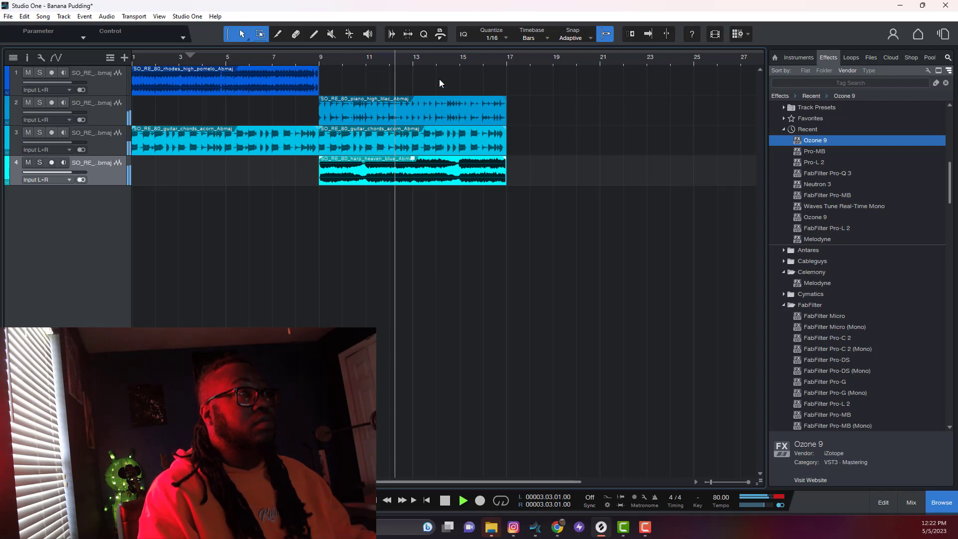
scroll(428, 61, down, 1)
drag(397, 180, 548, 181)
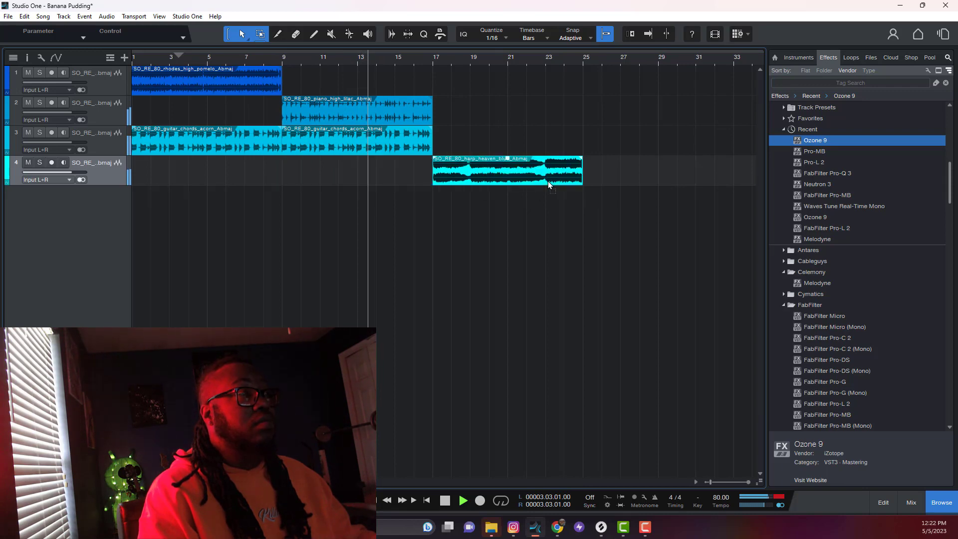
key(ctrl+z)
key(ctrl+z)
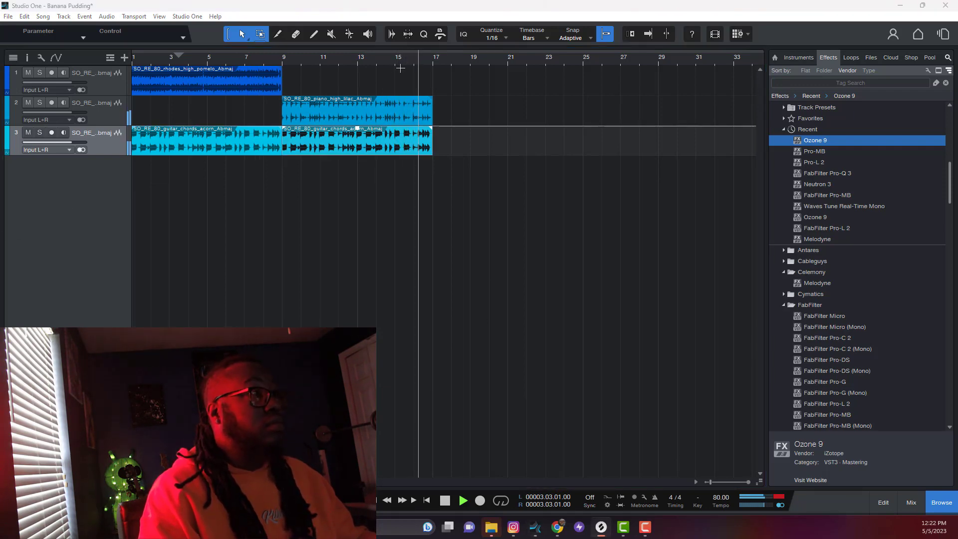
Duplicate the piano clip and the last guitar chords clip so both copies start at bar 17, and stop playback.
key(d)
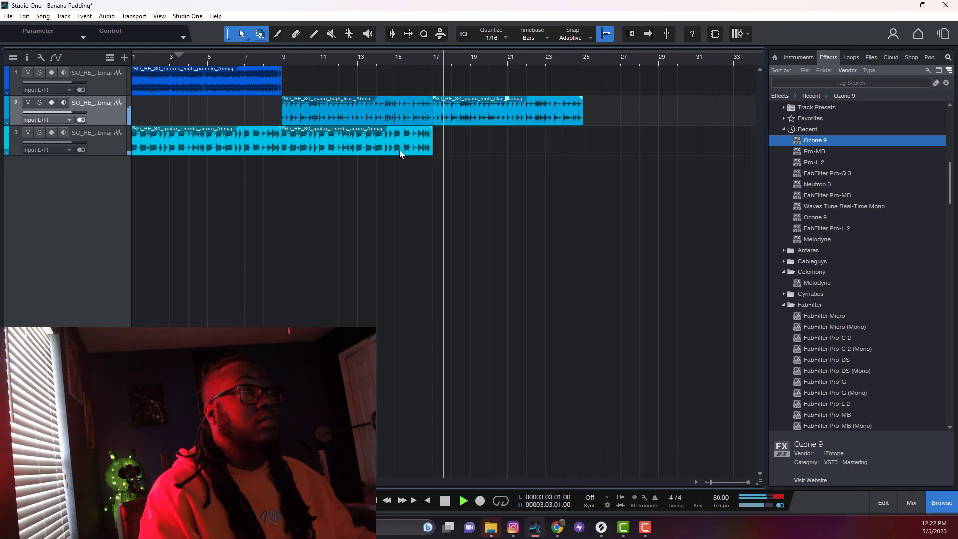
click(398, 153)
key(d)
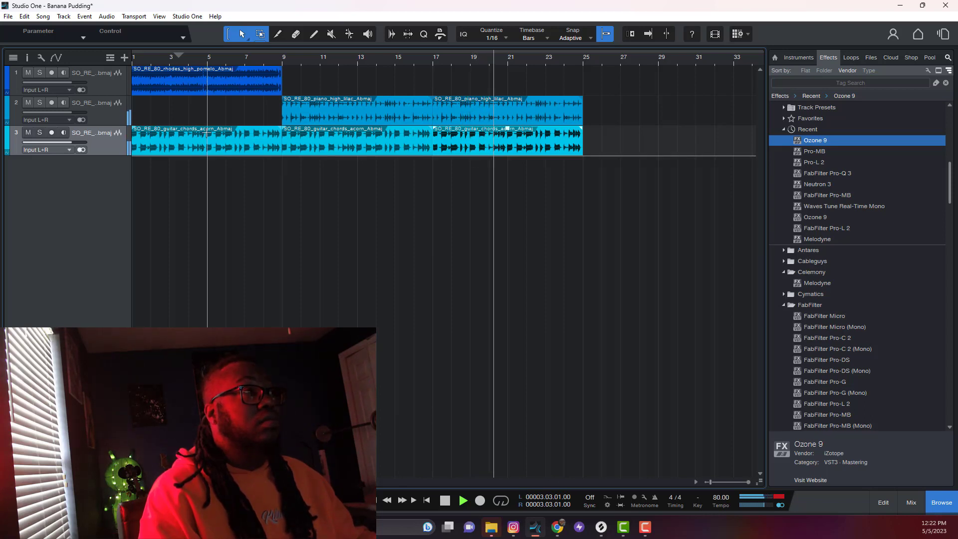
key(space)
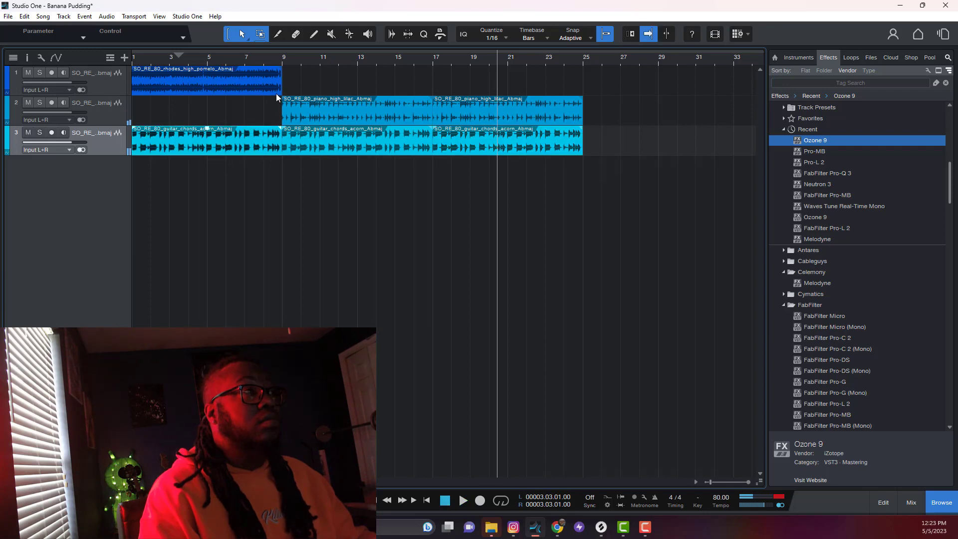
Shorten the rhodes pomelo clip and the first guitar chords clip so both end at bar 5.
drag(281, 93, 206, 93)
drag(280, 142, 210, 147)
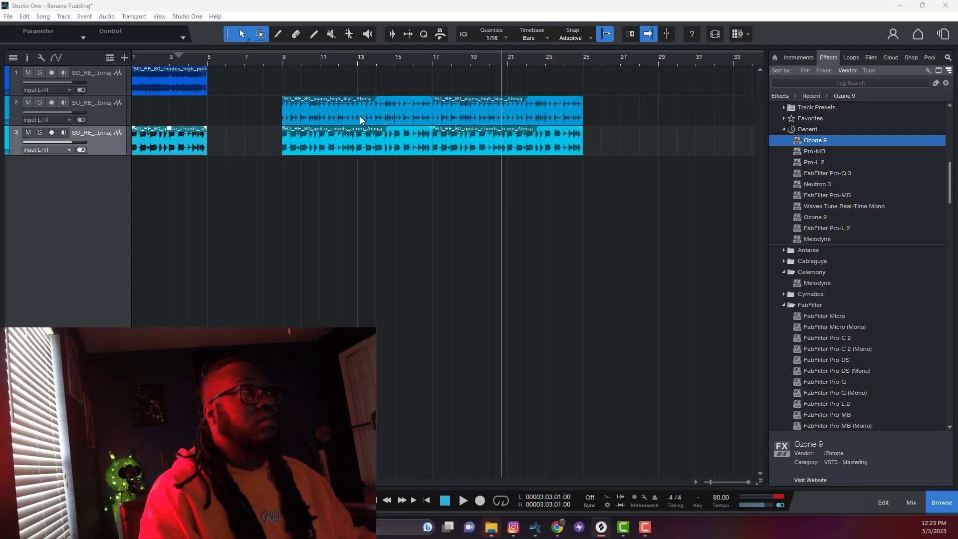
Shift both piano clips and the two following guitar chords clips four bars earlier, to start at bars 5 and 13.
drag(356, 116, 281, 116)
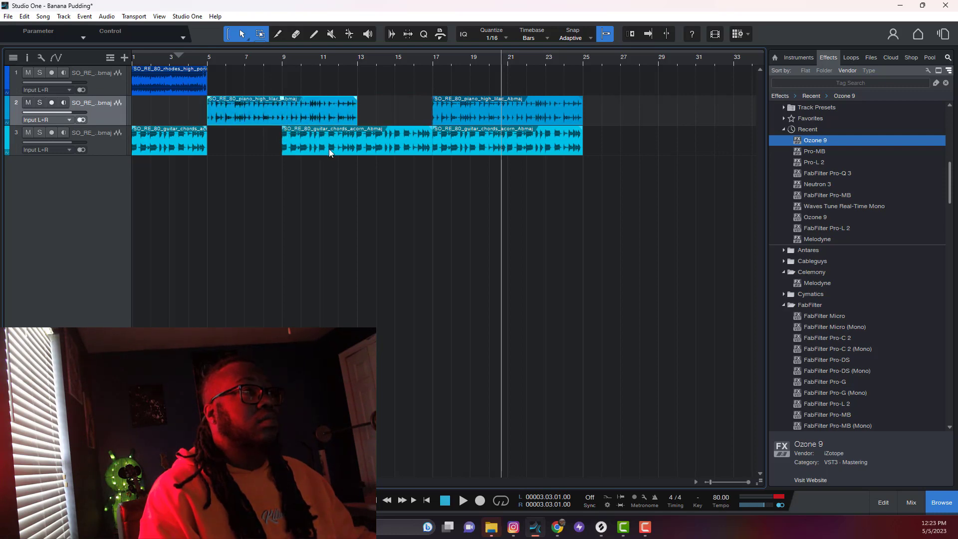
drag(329, 149, 256, 151)
drag(470, 151, 396, 151)
drag(454, 118, 381, 127)
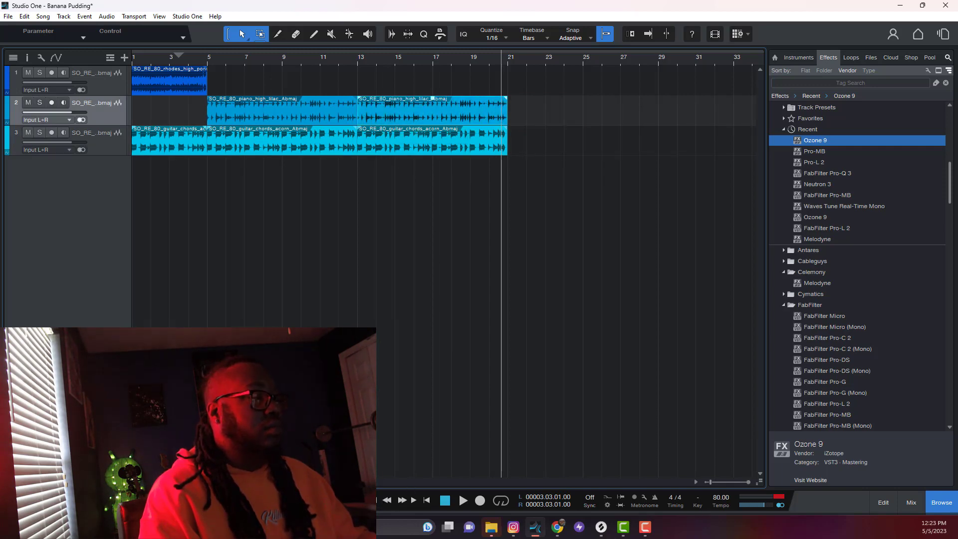
Add the rhodes rolls raspberry loop on a new track at bar 13 and place a full eight-bar rhodes pomelo clip at bar 21.
drag(260, 190, 376, 190)
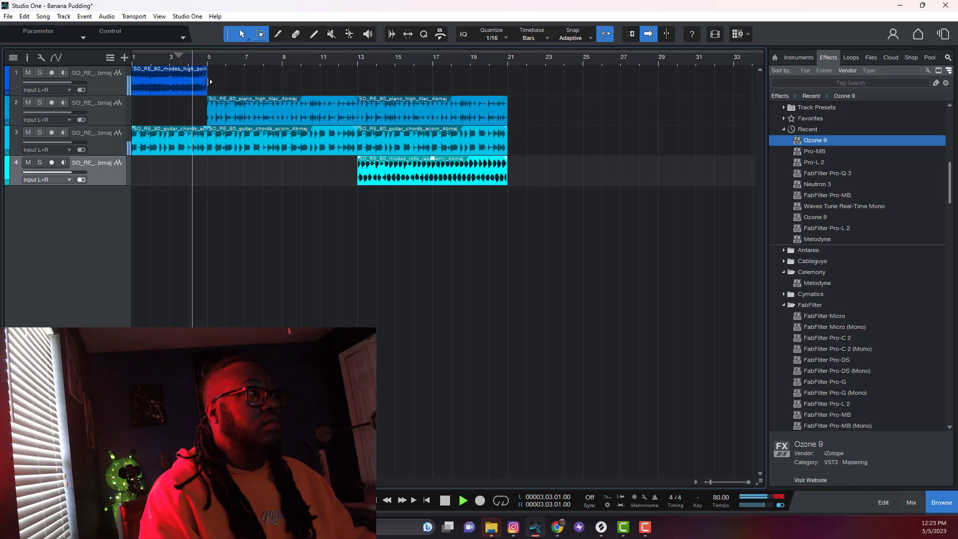
drag(194, 85, 614, 89)
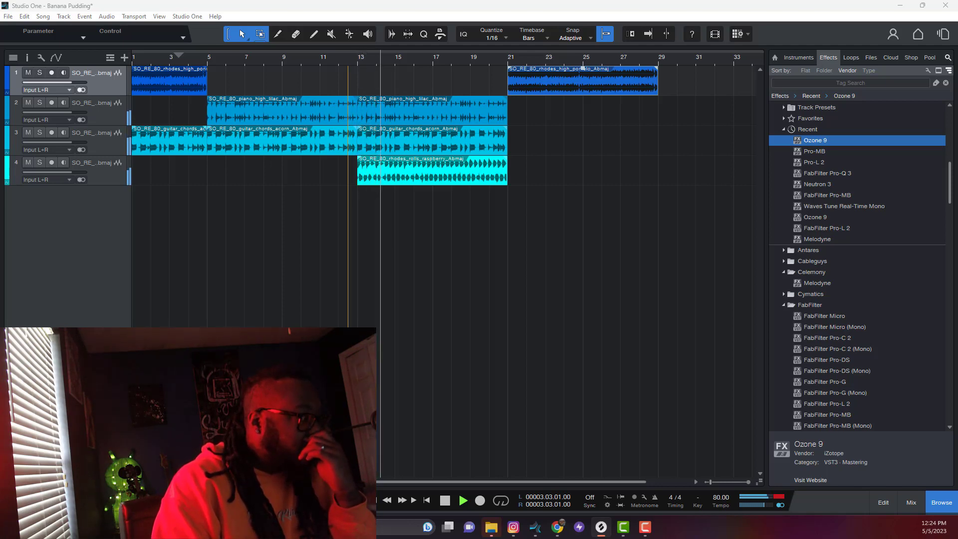
Try the section from bar 13 without the third guitar chords clip, and duplicate the preceding guitar clip back into its place.
click(463, 148)
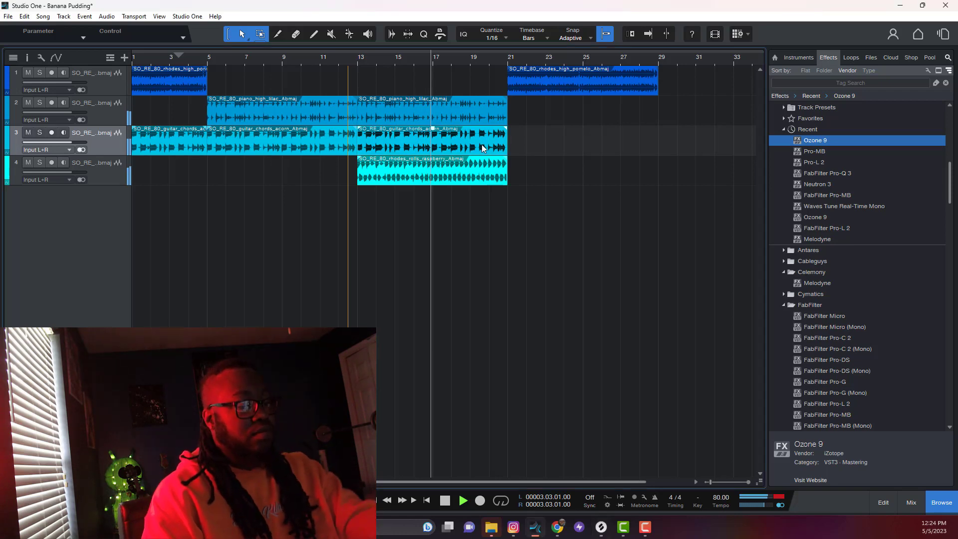
key(Delete)
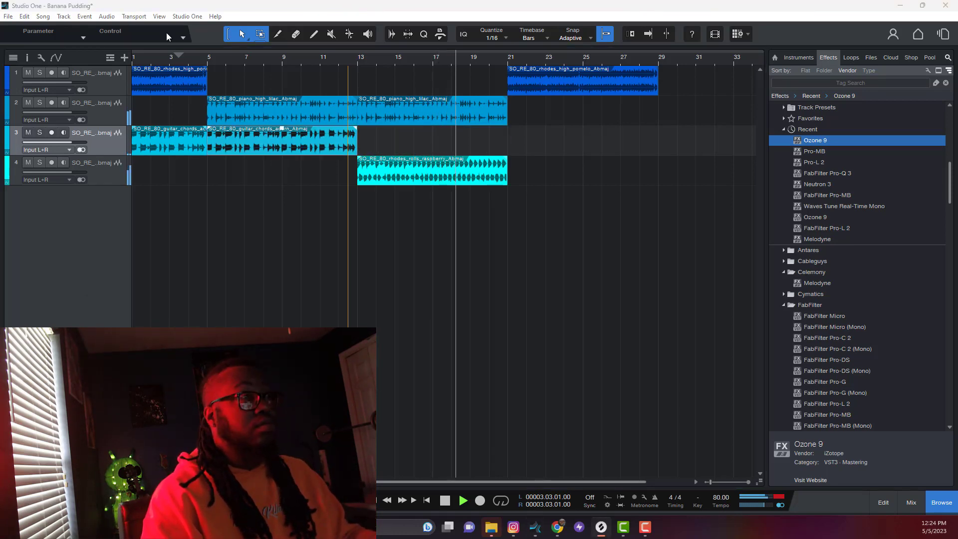
click(355, 64)
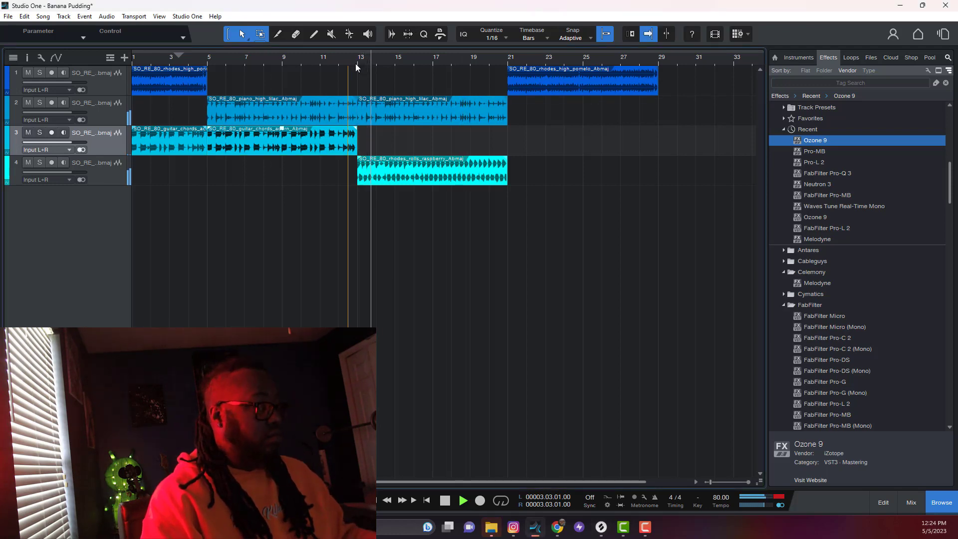
key(d)
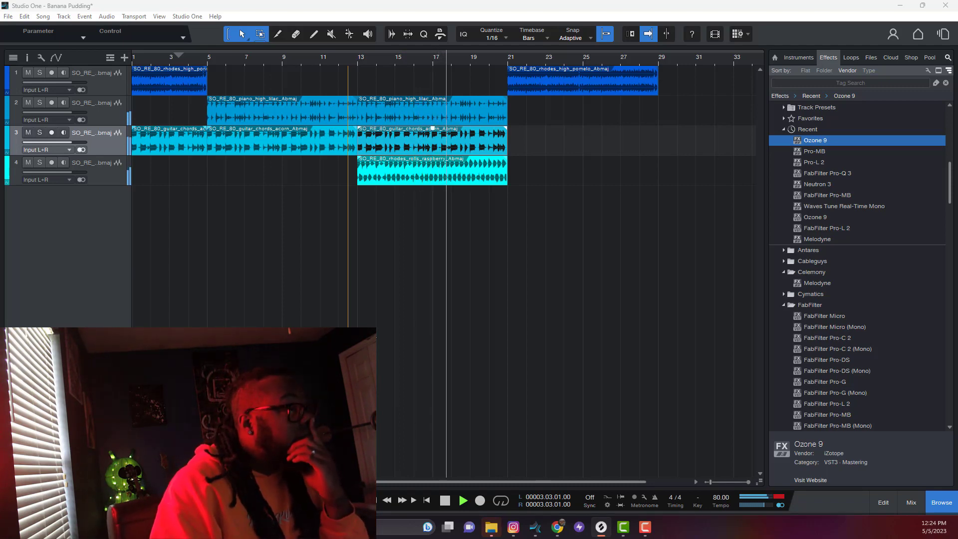
click(443, 502)
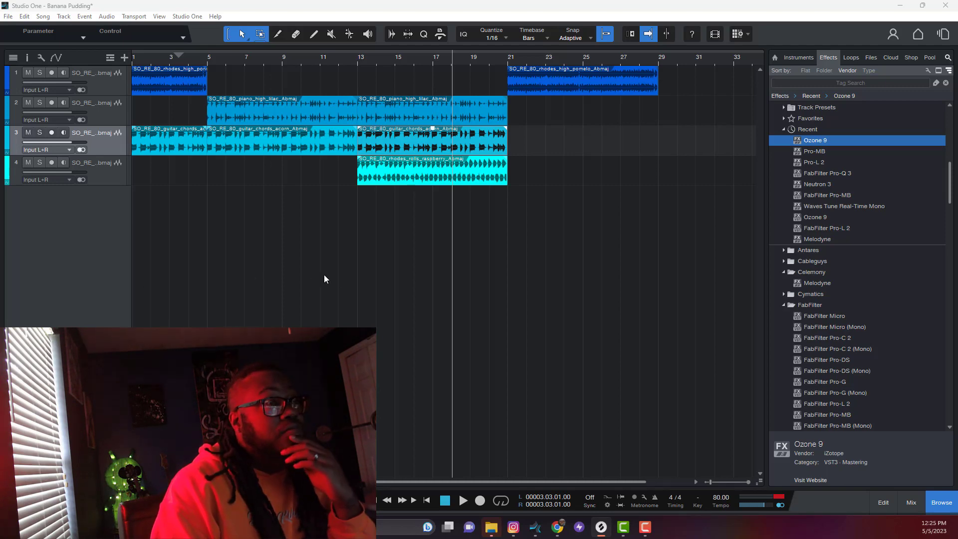
click(337, 272)
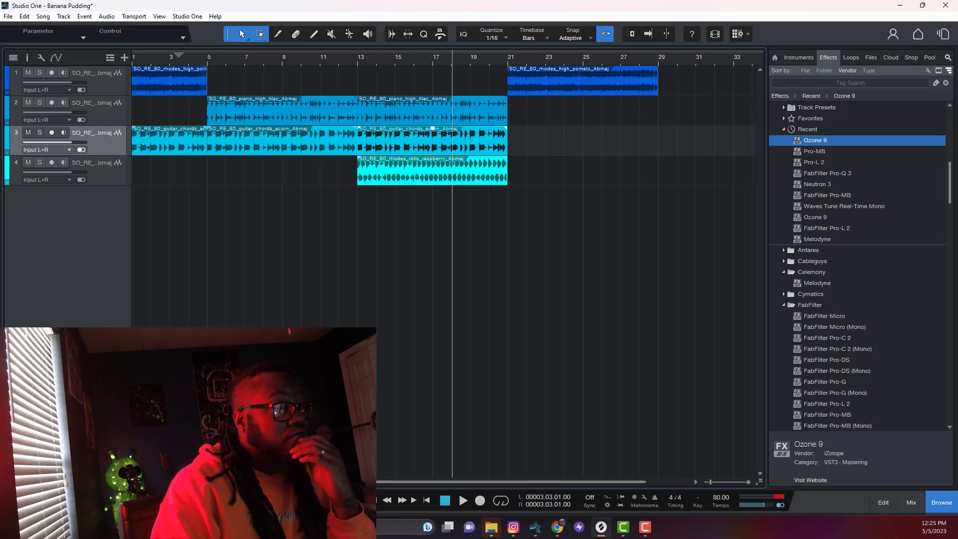
Add the SOULSURPLUS retrograde melodic loop on a new track at bar 13 and remove the rhodes rolls raspberry track.
drag(24, 309, 378, 316)
right_click(113, 175)
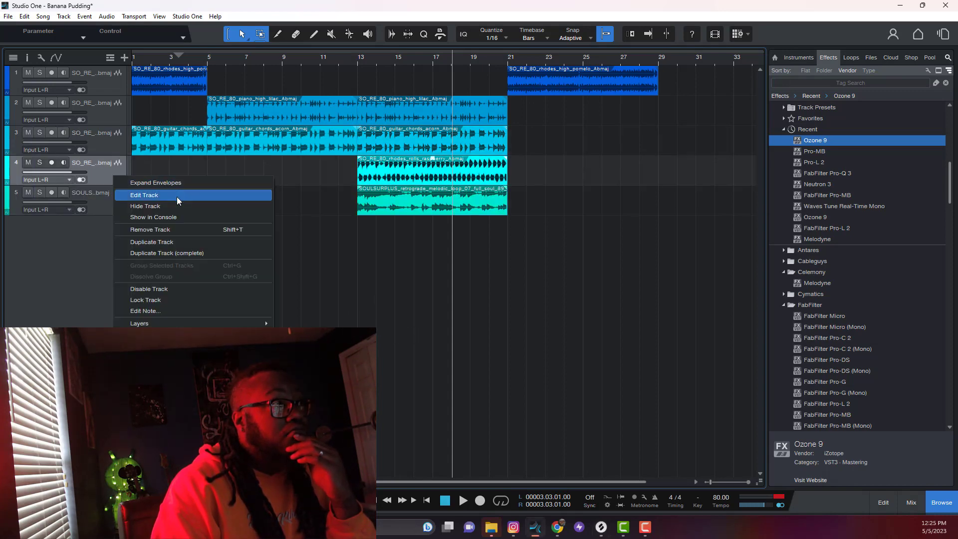
click(181, 230)
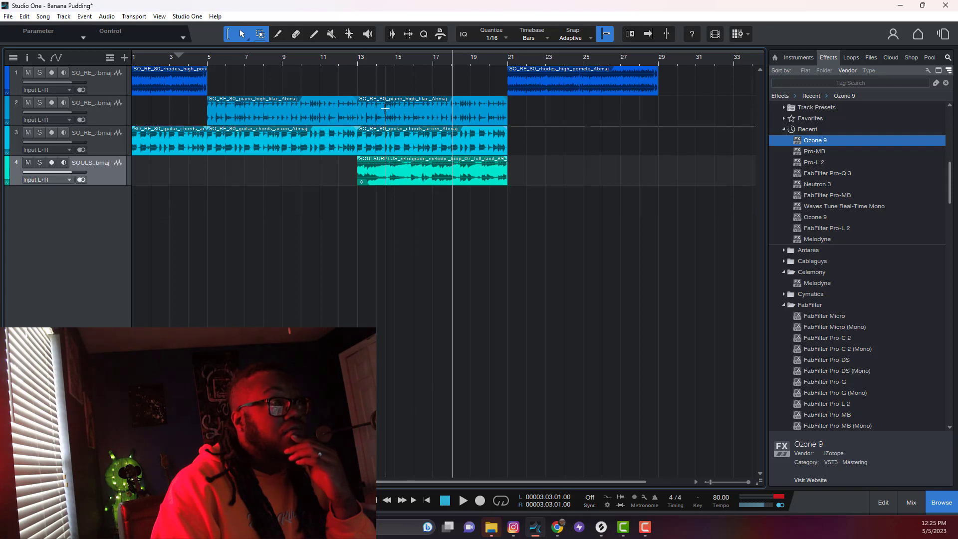
Audition the SOULSURPLUS melodic loop from bar 13 and remove its track.
click(464, 502)
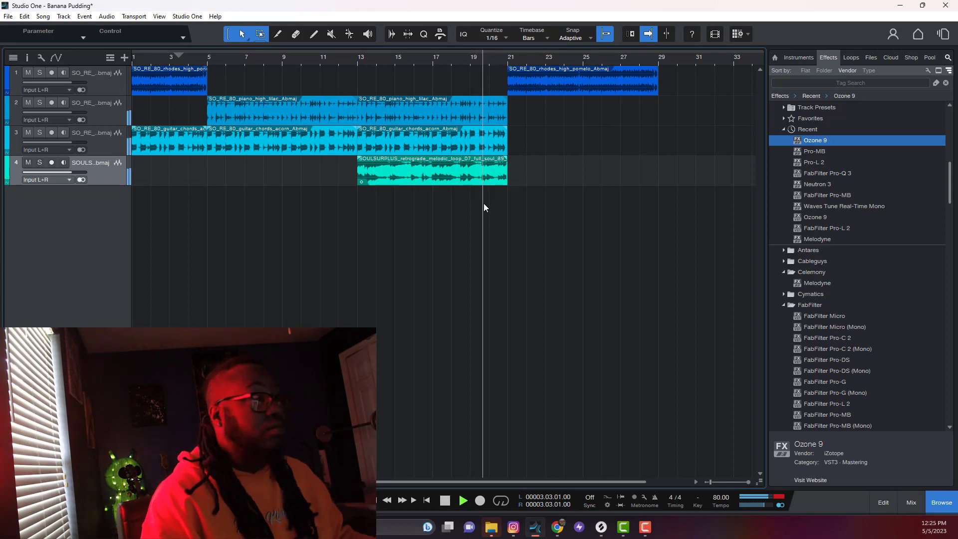
click(357, 59)
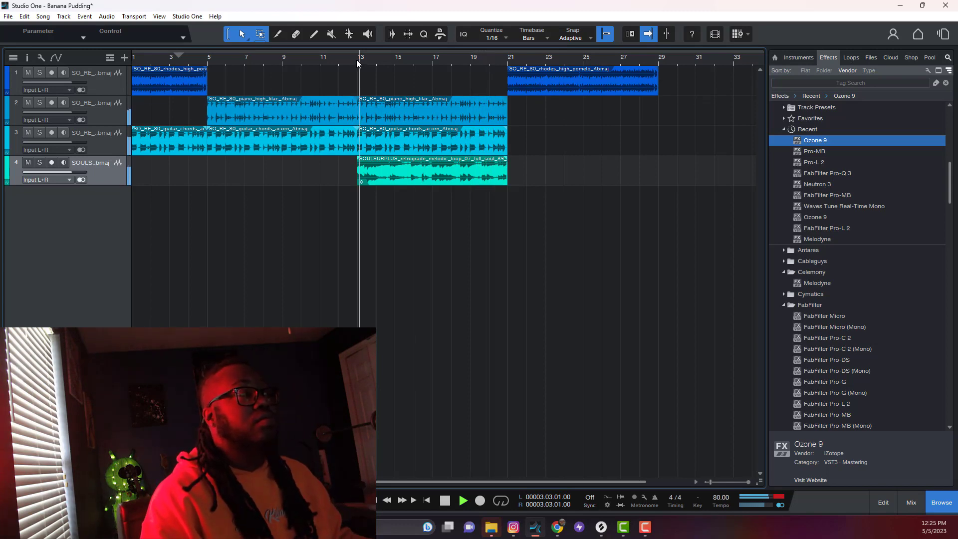
right_click(96, 176)
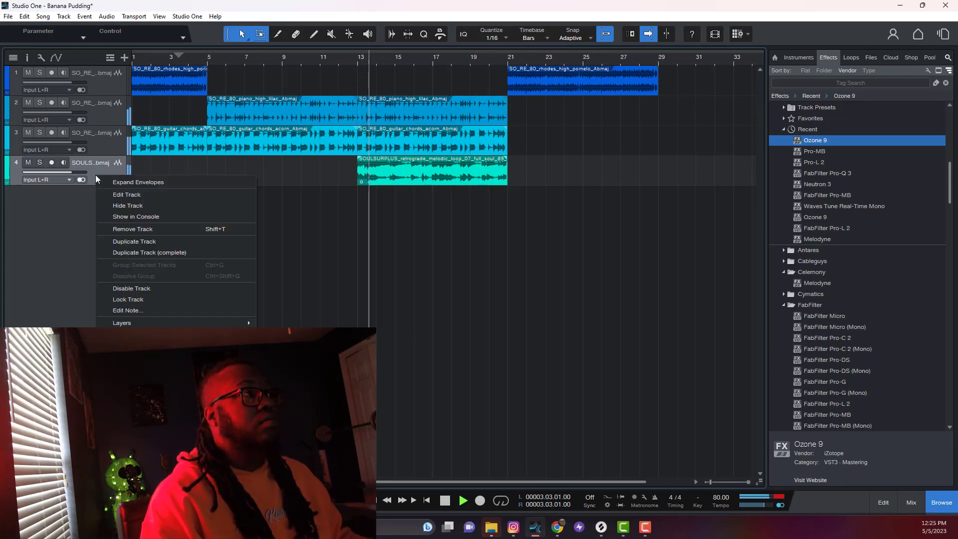
click(157, 225)
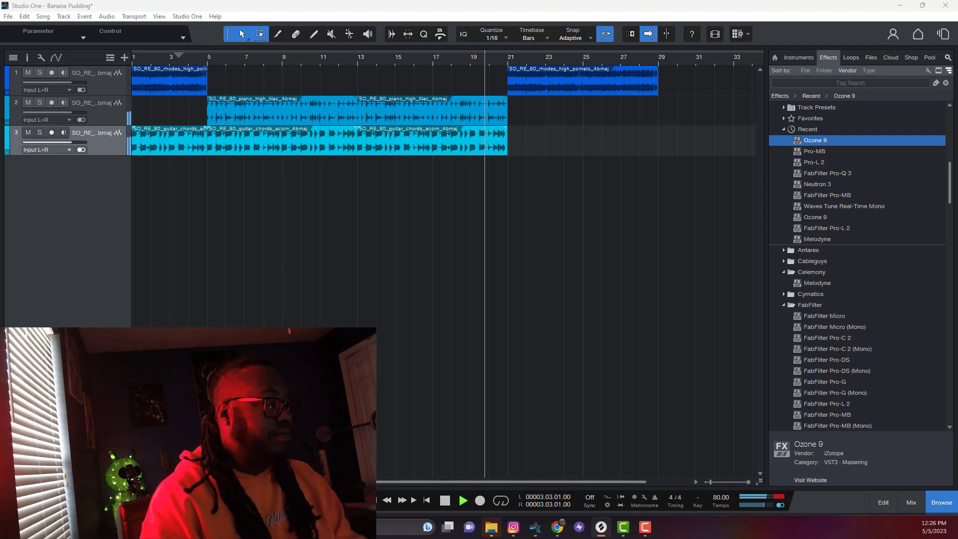
Add the harp roll delay sample on a new track at bar 21.
drag(234, 379, 528, 208)
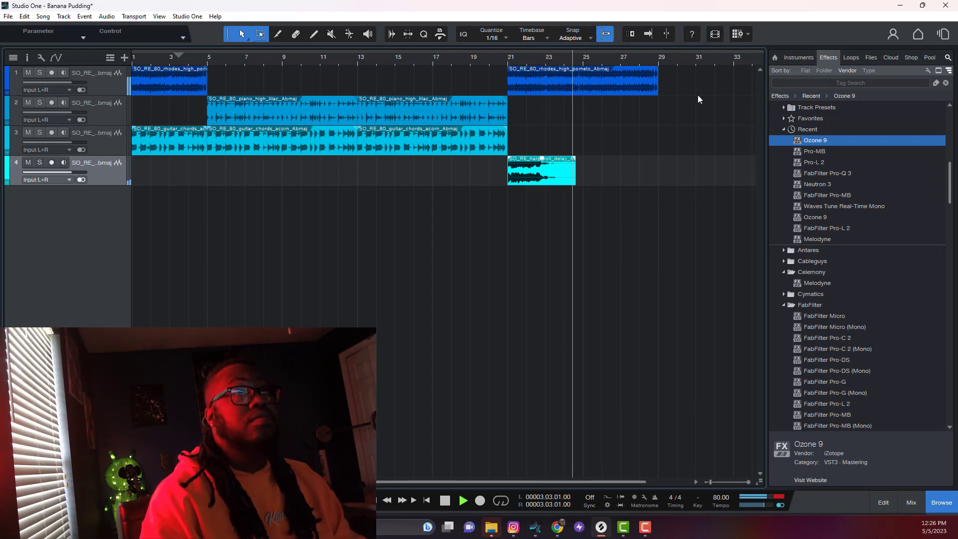
click(387, 500)
key(f)
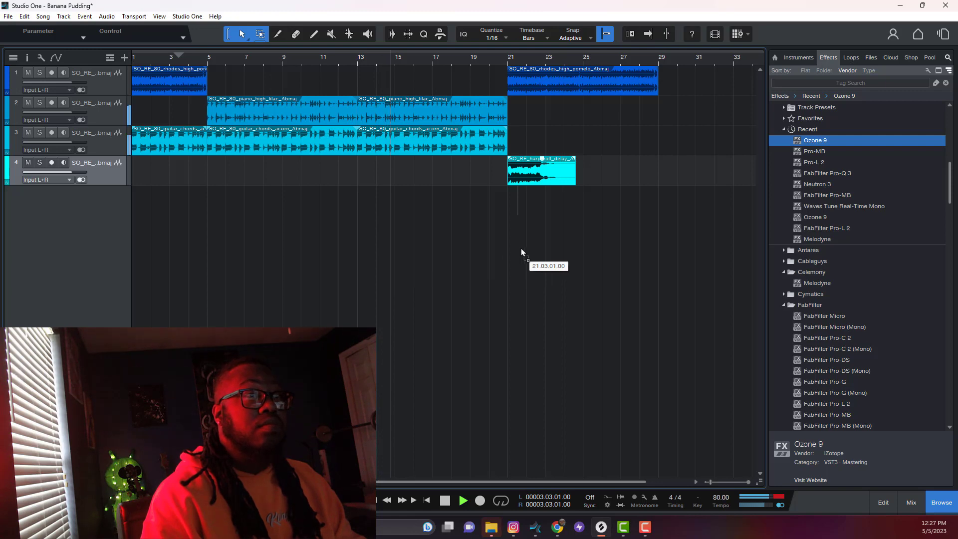
Try to import the 80 bpm guitar melody kingly loop onto a new track at bar 21.
drag(515, 251, 516, 253)
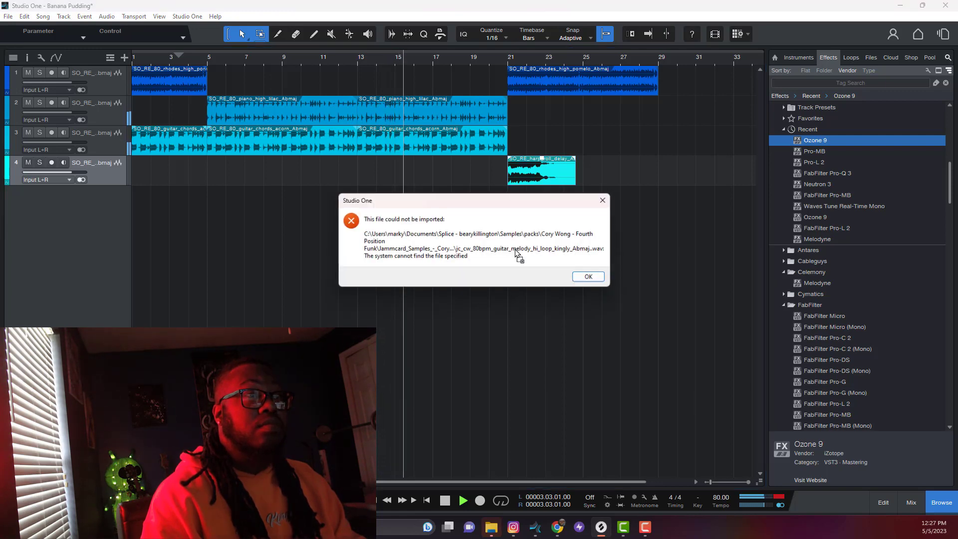
click(574, 277)
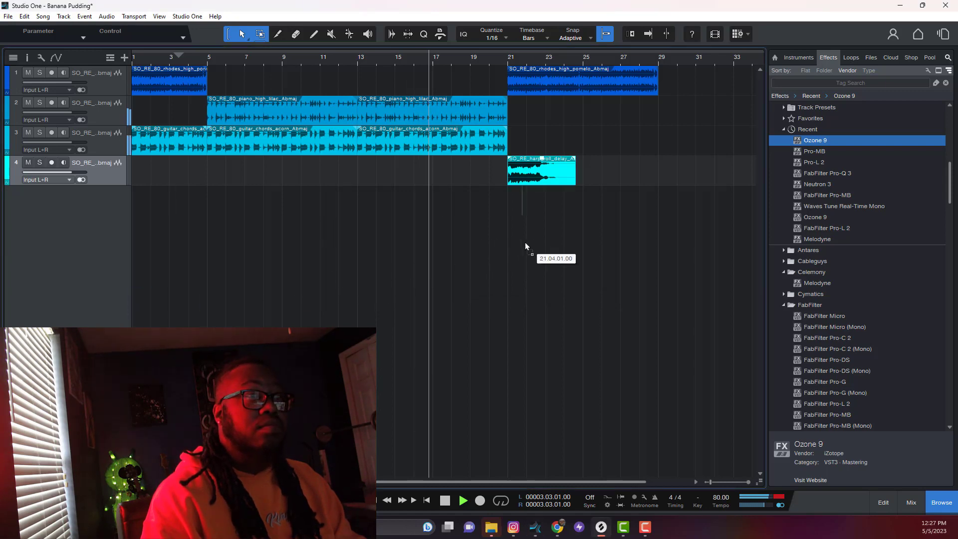
drag(518, 245, 515, 246)
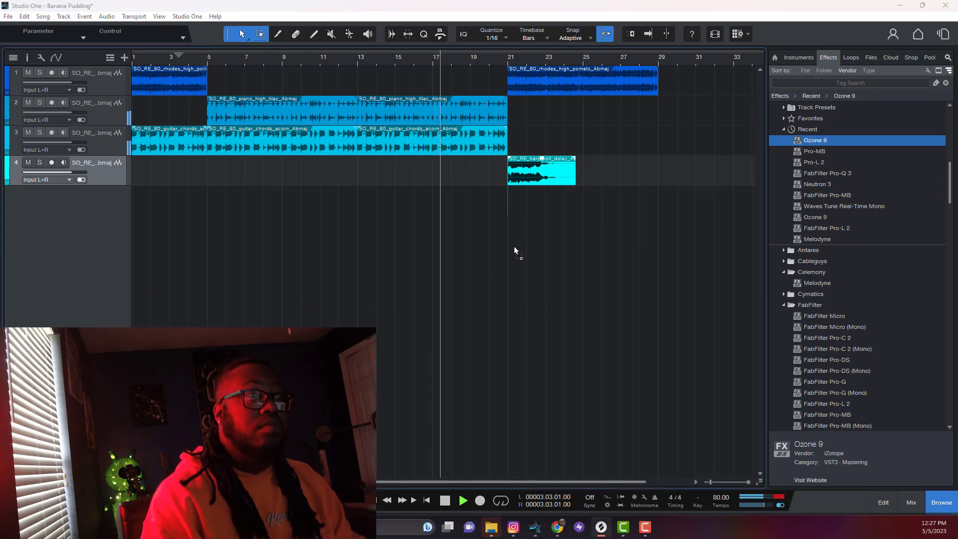
click(589, 278)
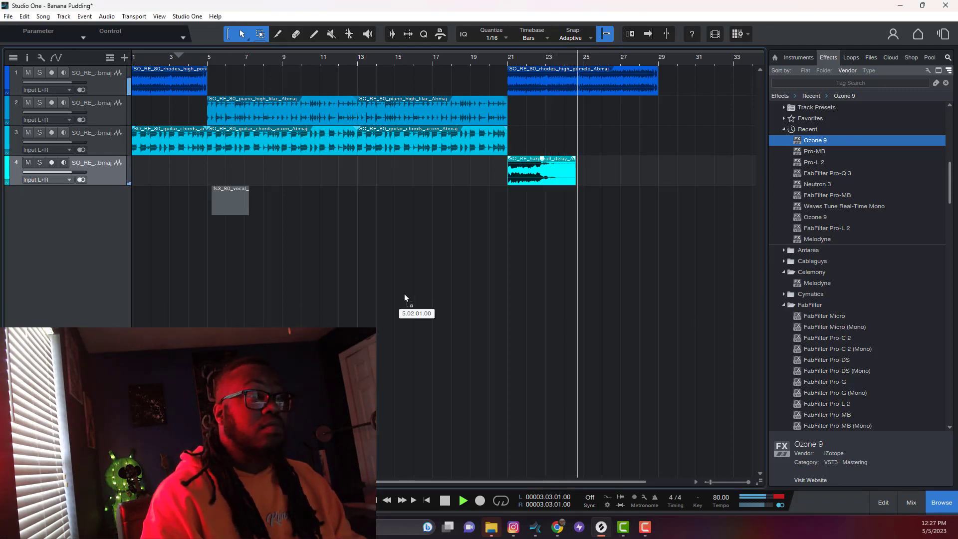
Try the fs3 vocal sample on a new track at bar 27, and undo its import.
drag(405, 293, 641, 226)
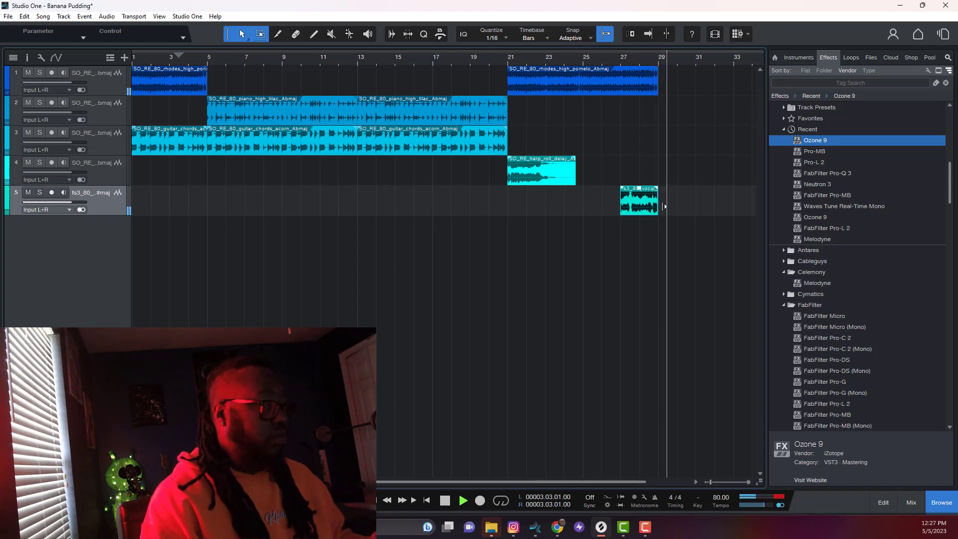
key(ctrl+z)
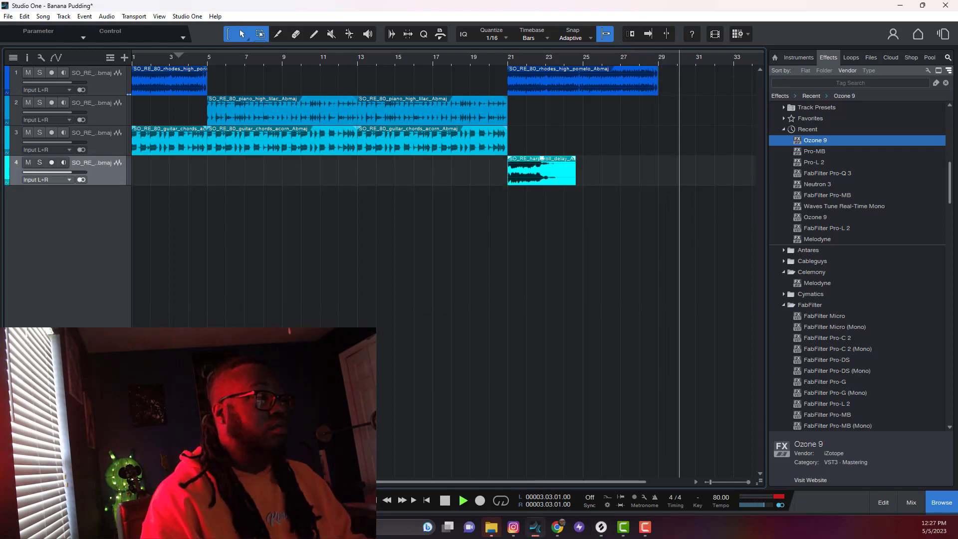
Play the arrangement from the beginning of the song.
key(space)
key(Home)
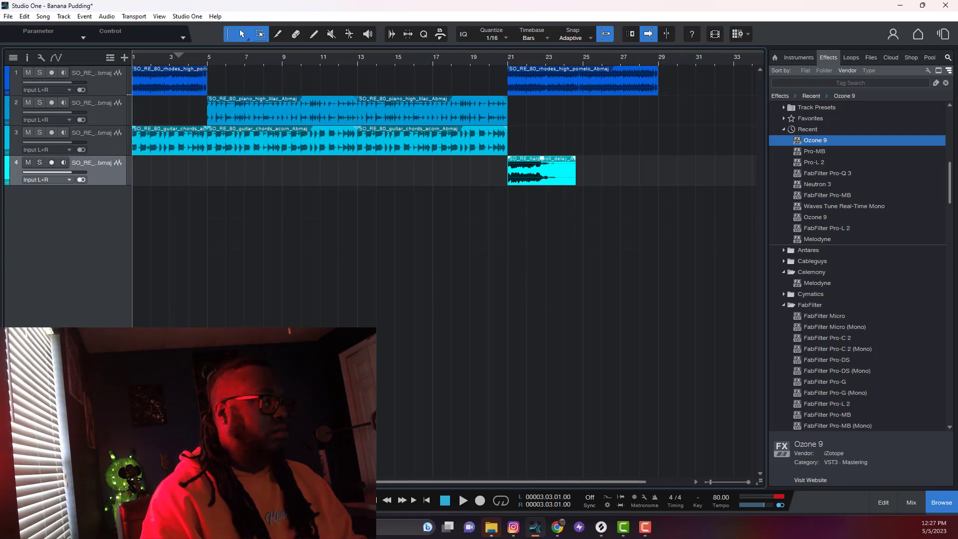
key(space)
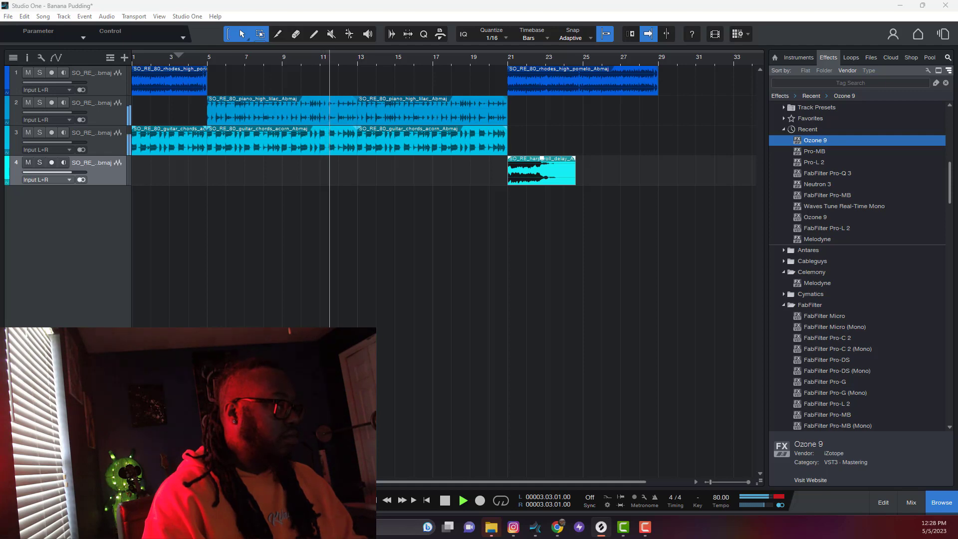
Add the 80 bpm melodic stack chrome flute loop on a new track at bar 21 and play the arrangement from there.
click(450, 501)
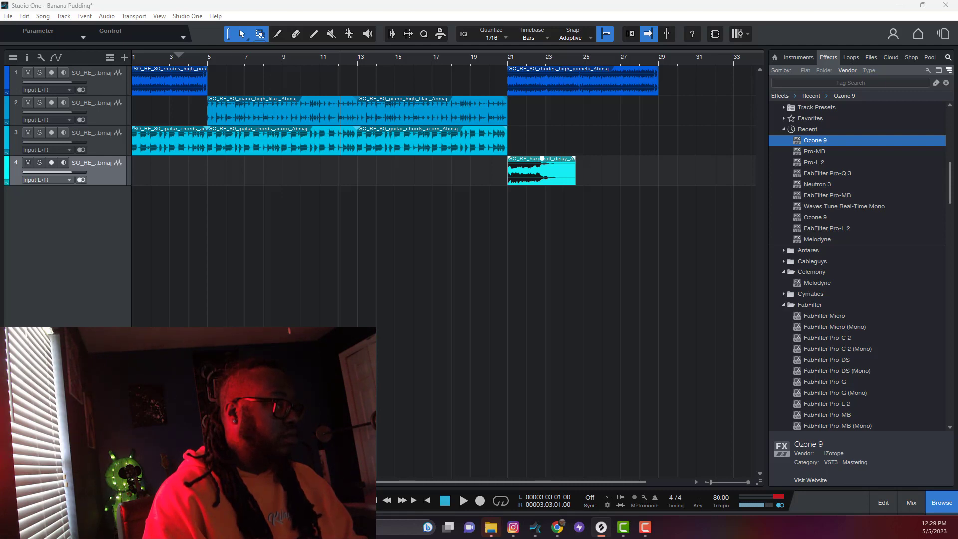
drag(286, 300, 525, 273)
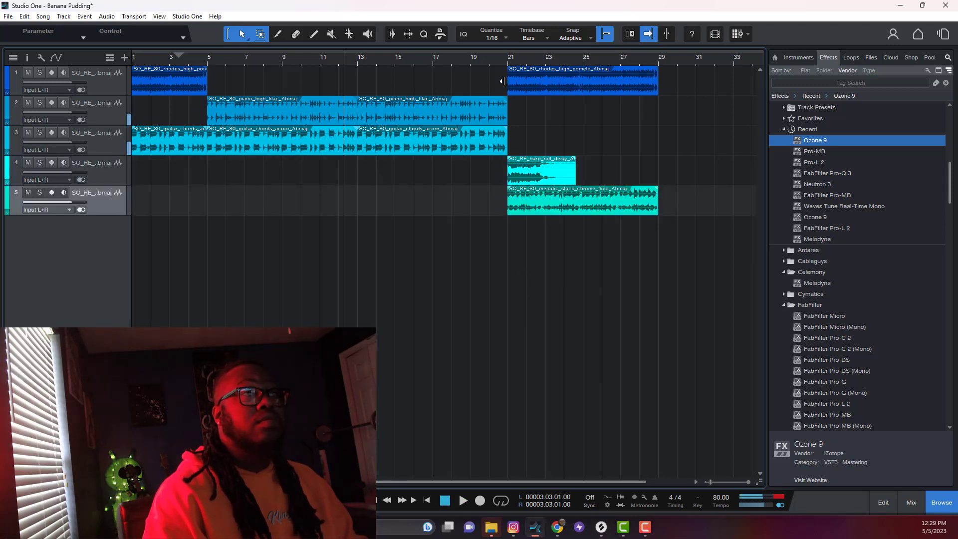
click(499, 85)
key(space)
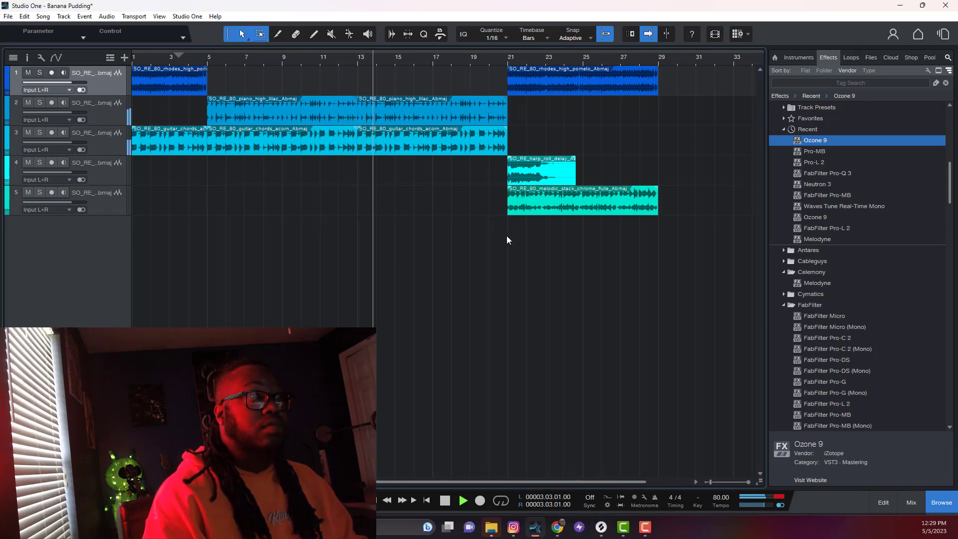
key(space)
key(space)
click(507, 63)
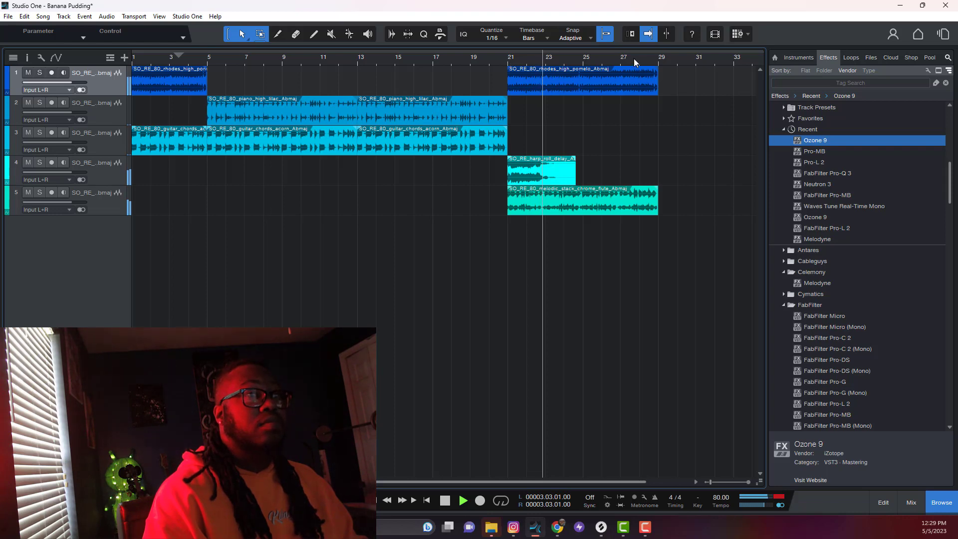
Duplicate the bar 21 rhodes loop to bar 29 and the bar 13 guitar chords loop to bar 21.
key(w)
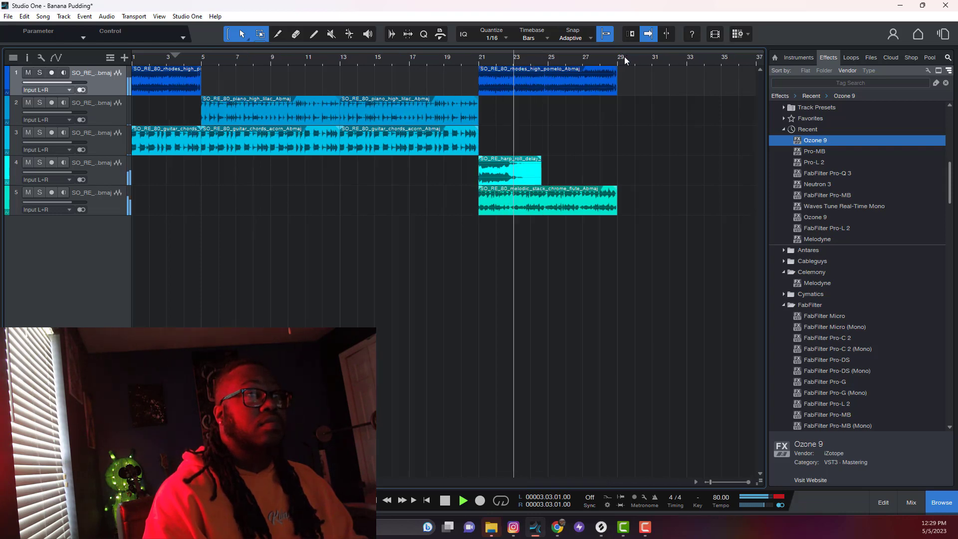
click(558, 88)
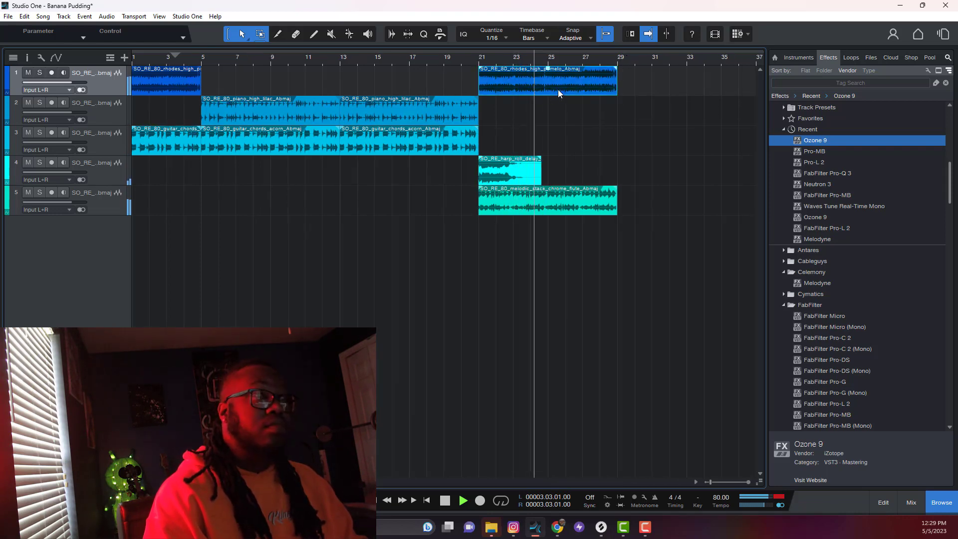
key(d)
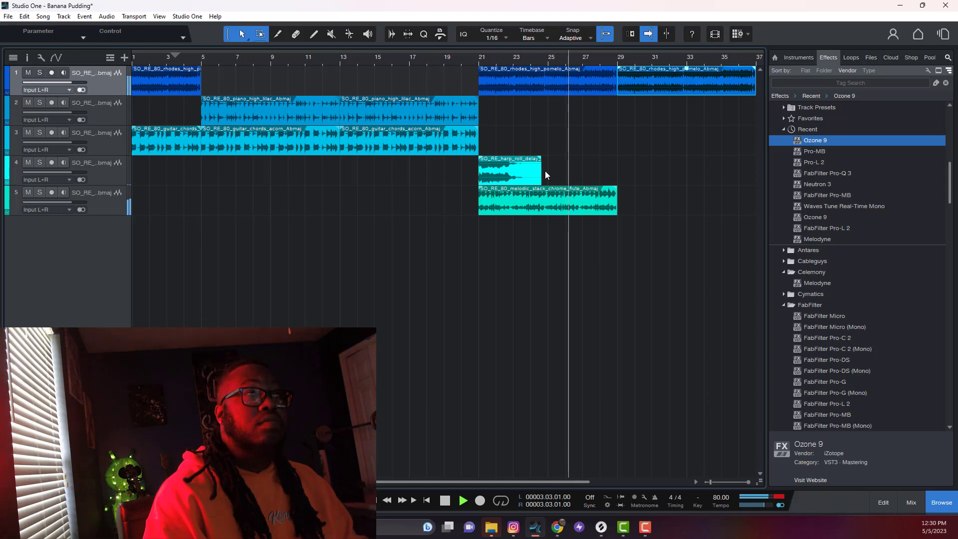
click(452, 142)
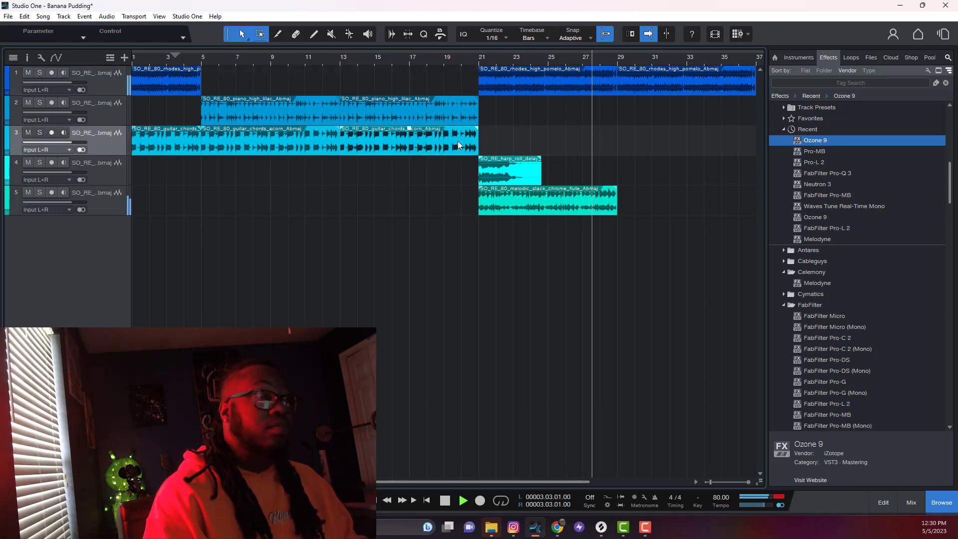
key(d)
Try to move a short section of the bar 21 guitar chords loop to bar 33, undo it, and replay from bar 21.
drag(527, 140, 703, 144)
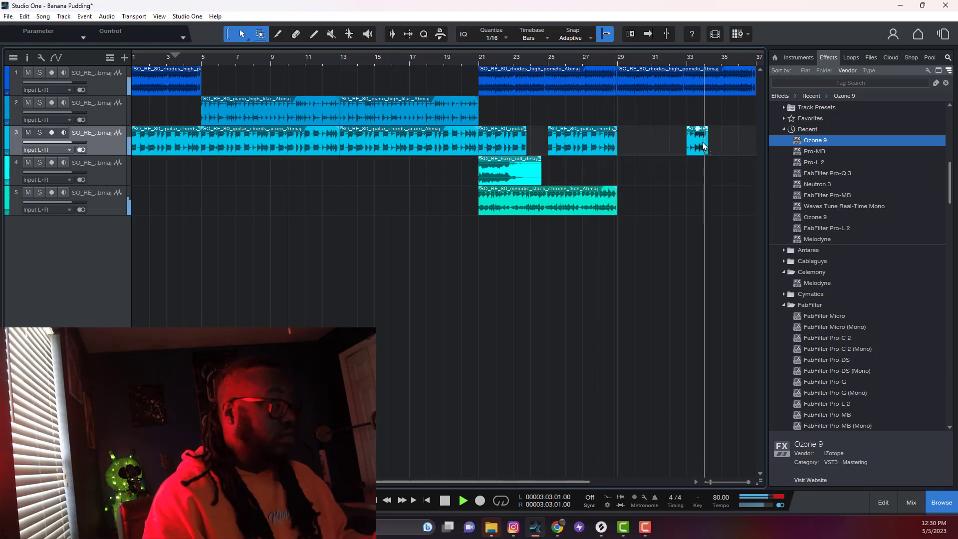
key(Escape)
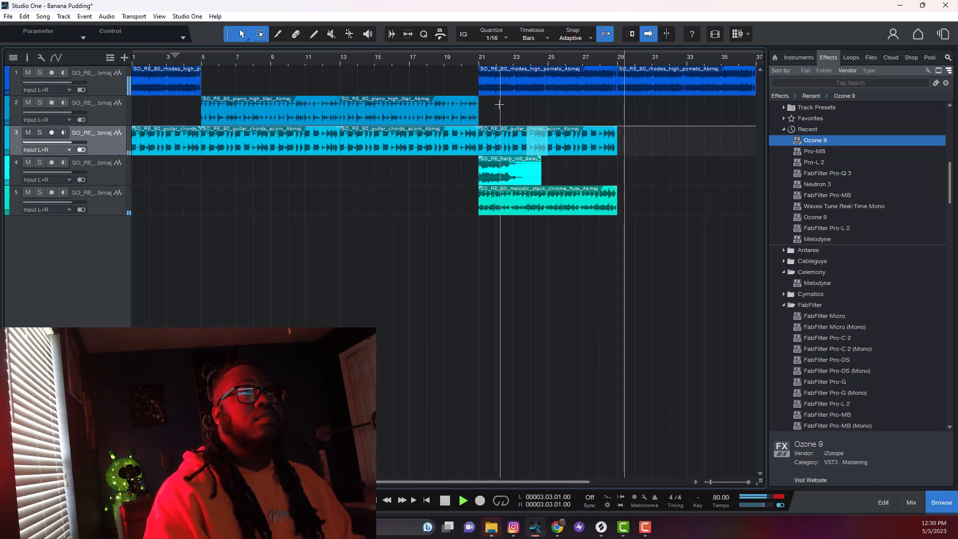
key(f)
mouse_move(523, 147)
mouse_down()
mouse_move(659, 145)
mouse_move(547, 145)
mouse_move(537, 145)
mouse_move(596, 147)
mouse_move(558, 143)
mouse_move(582, 134)
mouse_move(521, 134)
mouse_up()
key(f)
key(space)
key(f)
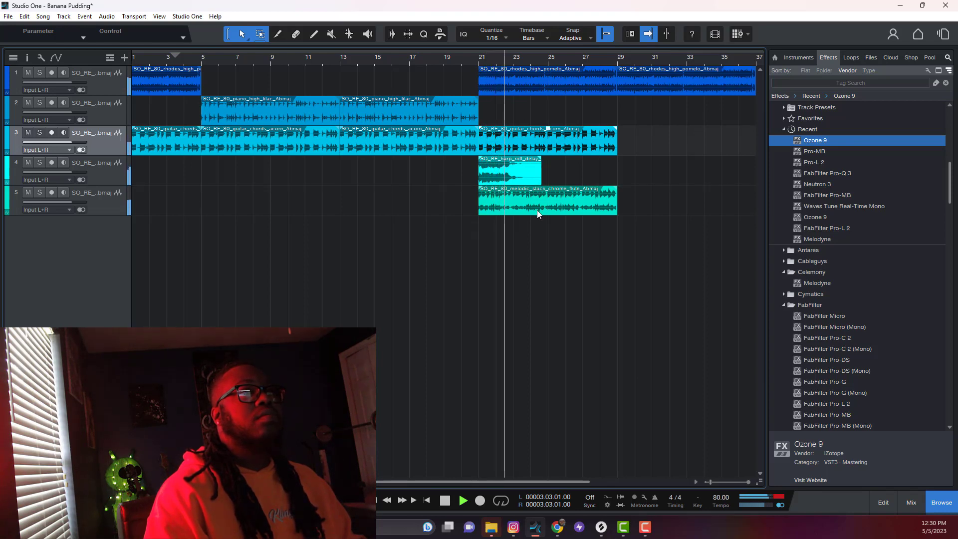
Move the melodic stack chrome flute loop on track 5 to start at bar 25.
drag(538, 211, 679, 204)
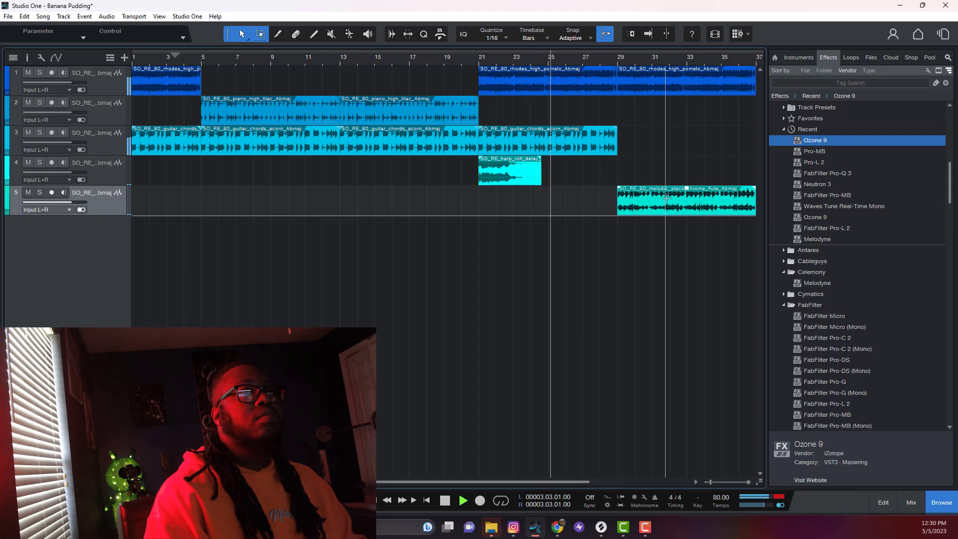
drag(706, 211, 638, 211)
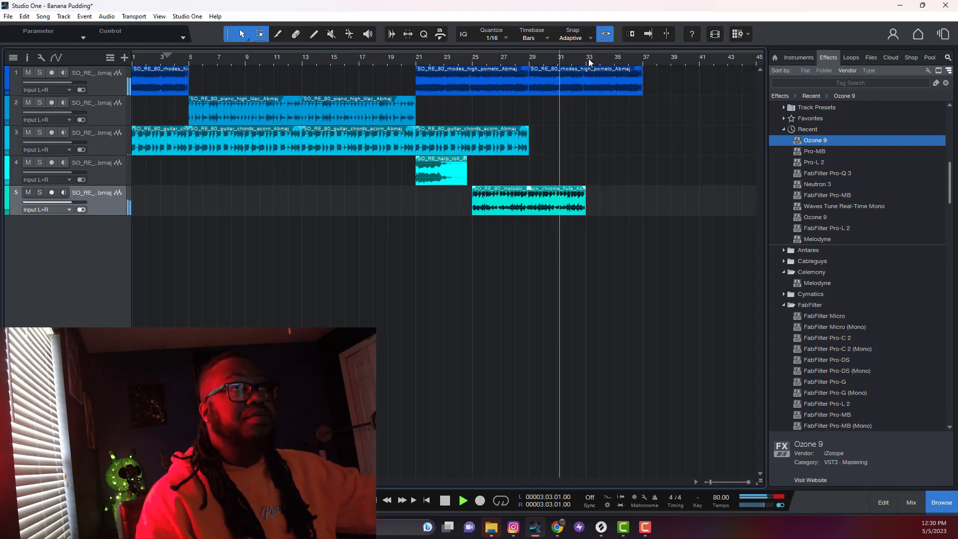
Try another copy of the rhodes loop at bar 37 and delete that copy.
key(w)
click(600, 91)
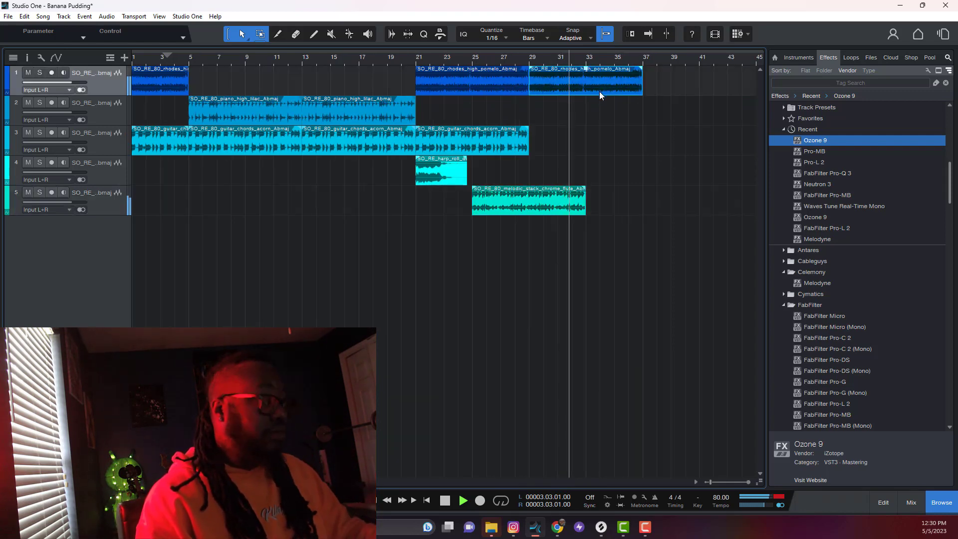
key(d)
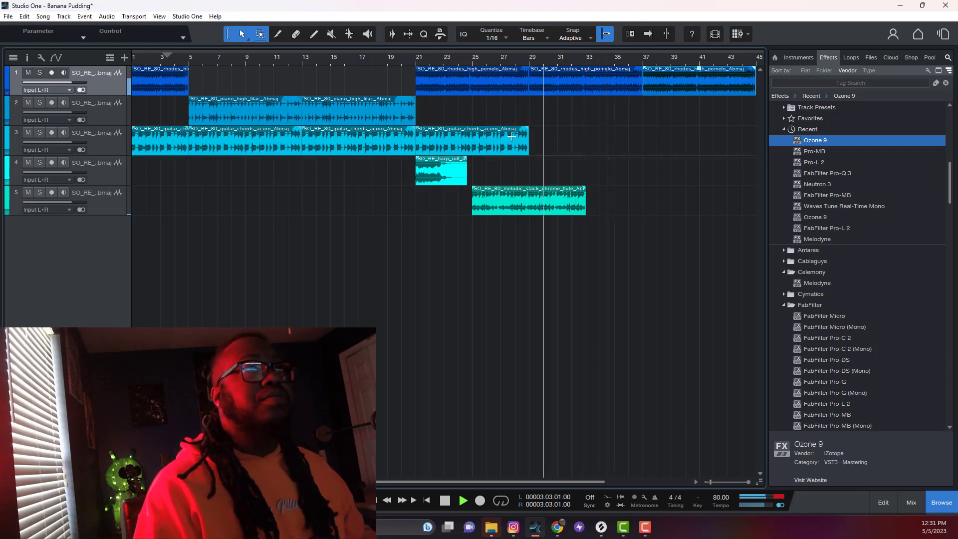
click(499, 144)
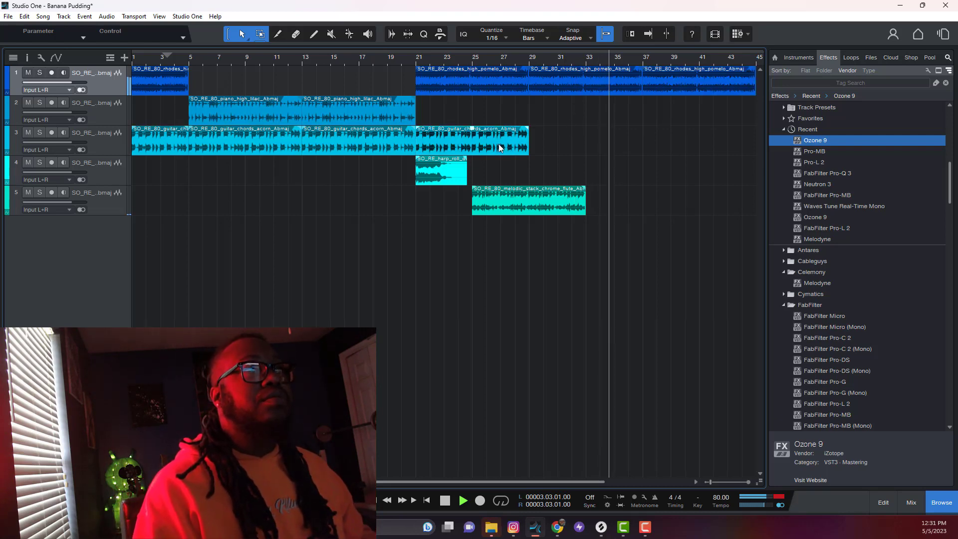
click(669, 91)
key(Delete)
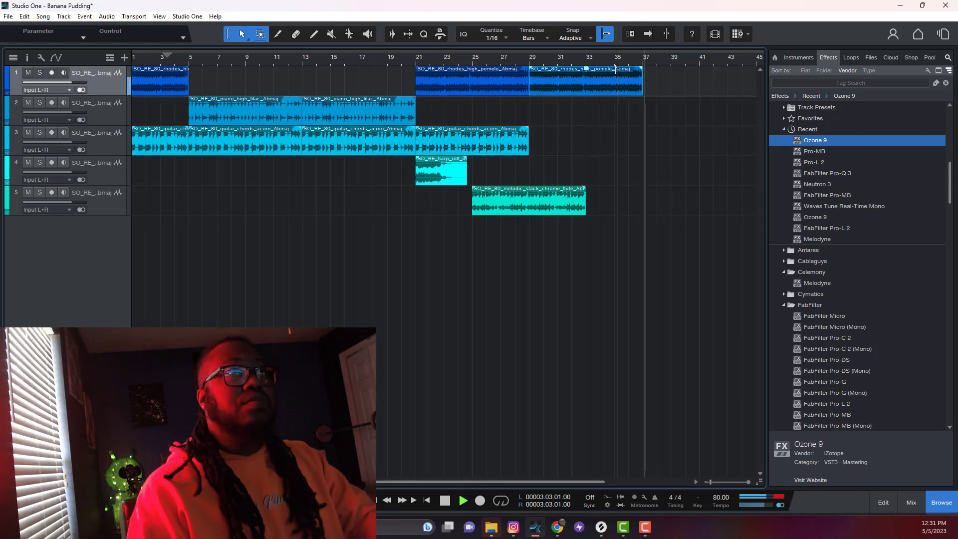
Copy the piano lilac loop on track 2 to bars 37 and 45.
key(w)
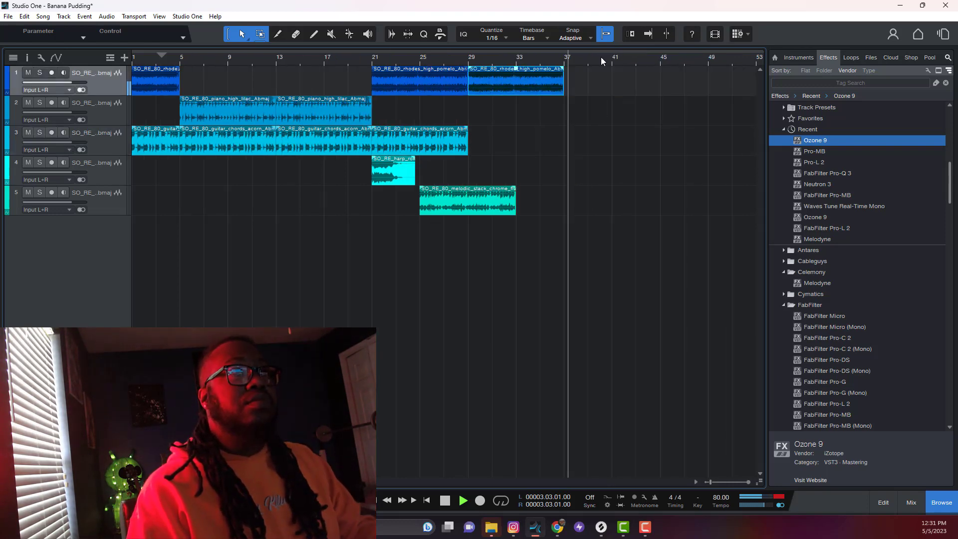
click(352, 117)
key(d)
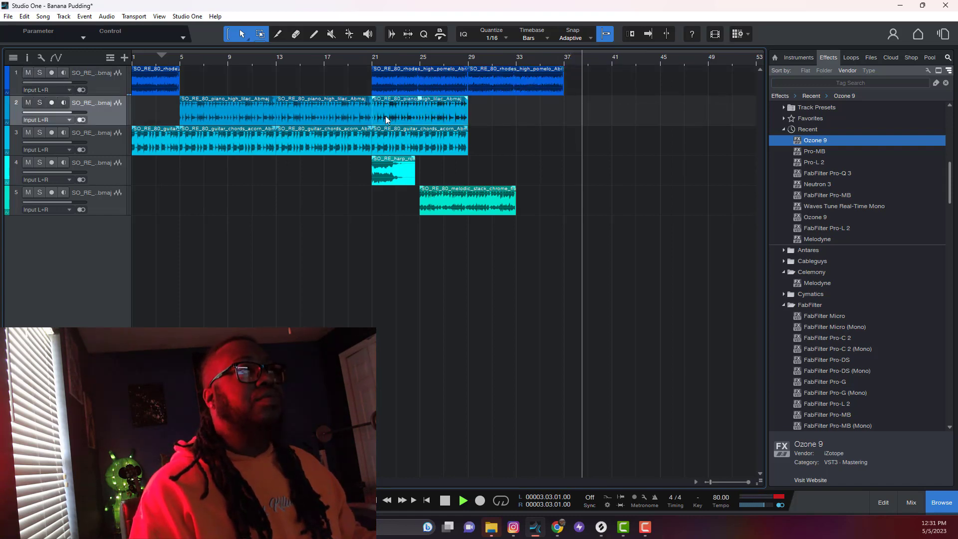
drag(391, 116, 585, 113)
key(d)
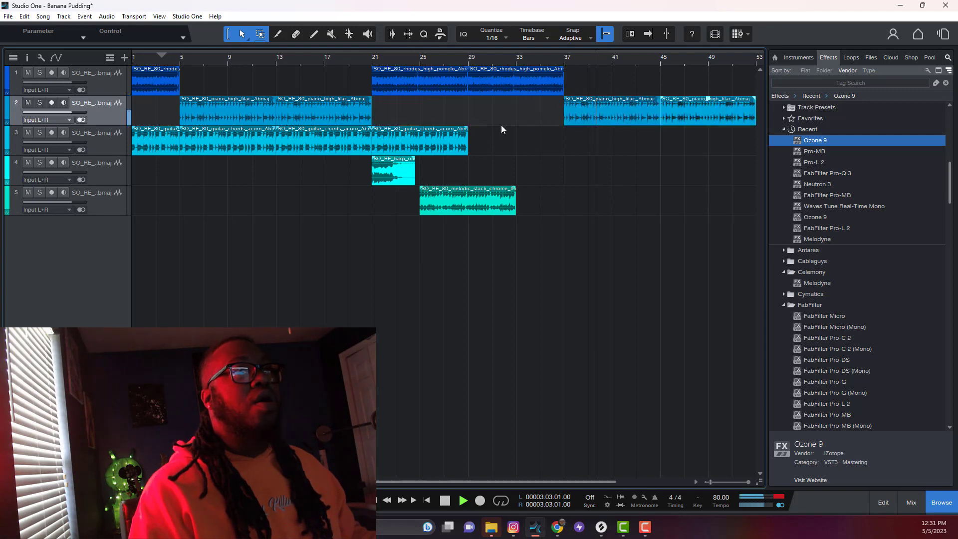
Copy the guitar chords acorn loop on track 3 to bars 37 and 45.
click(430, 143)
key(d)
drag(516, 145, 602, 147)
key(d)
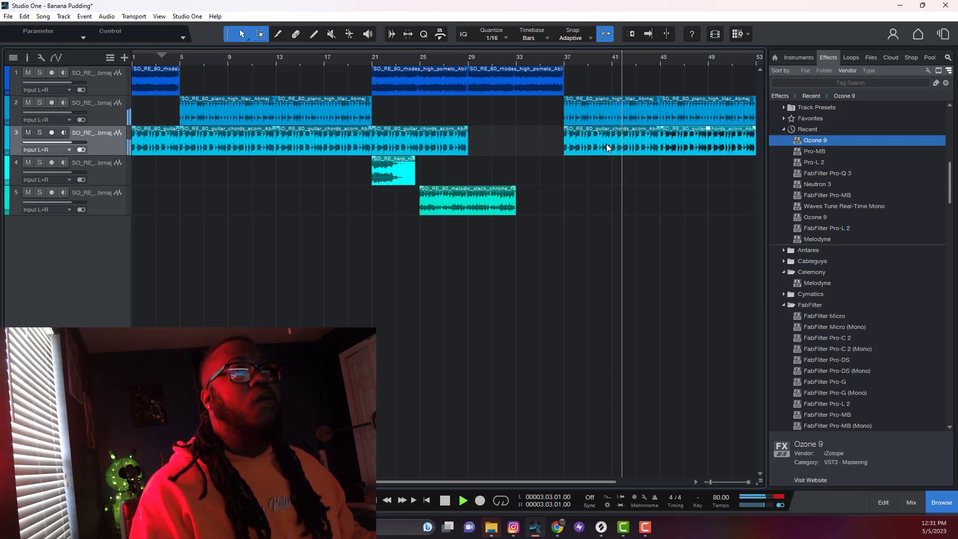
Replay the song from the beginning, try the JH3 90 kit loop on a new track at bar 13, and remove that track.
key(w)
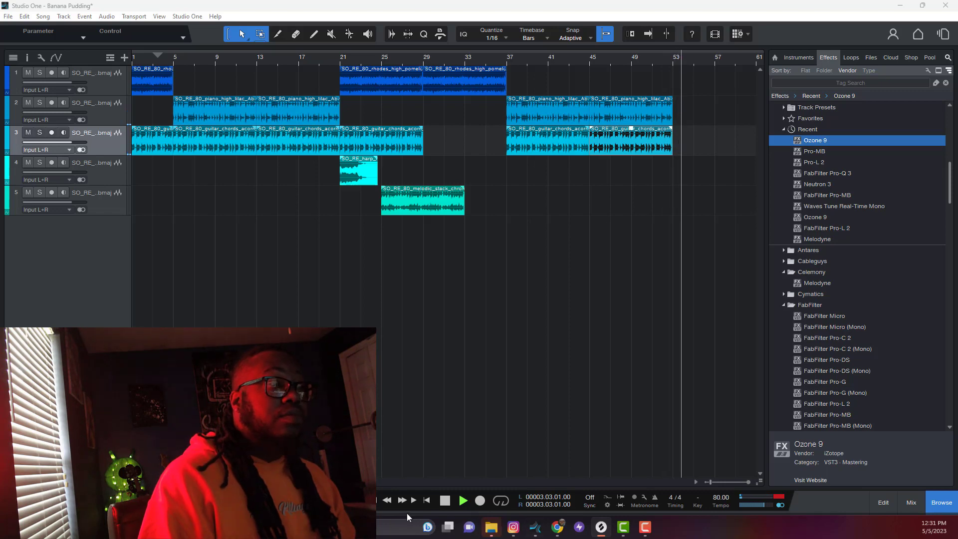
key(f)
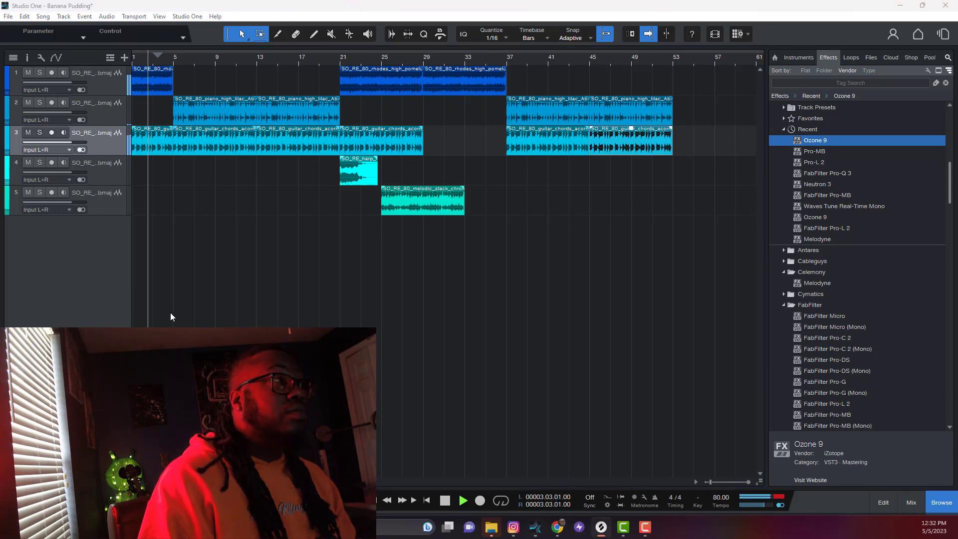
drag(170, 313, 280, 313)
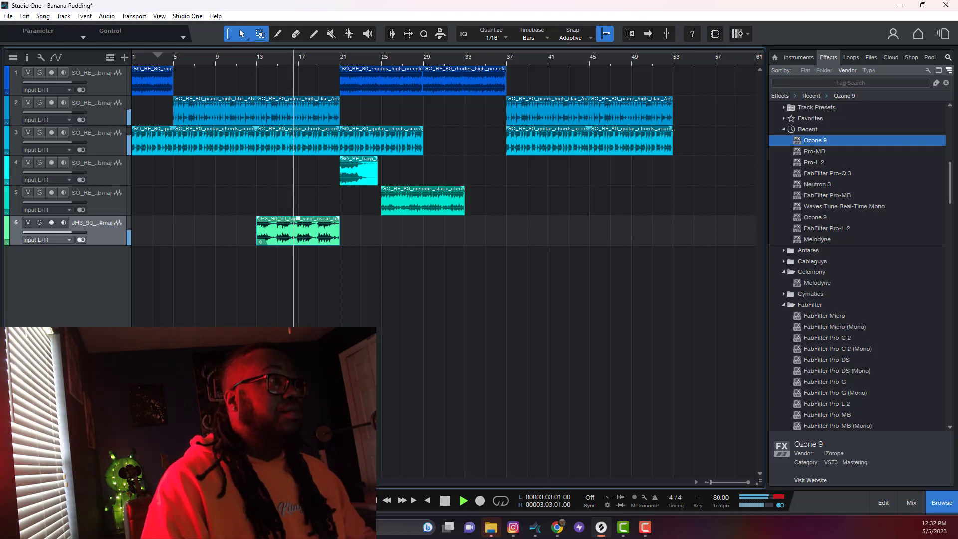
right_click(109, 238)
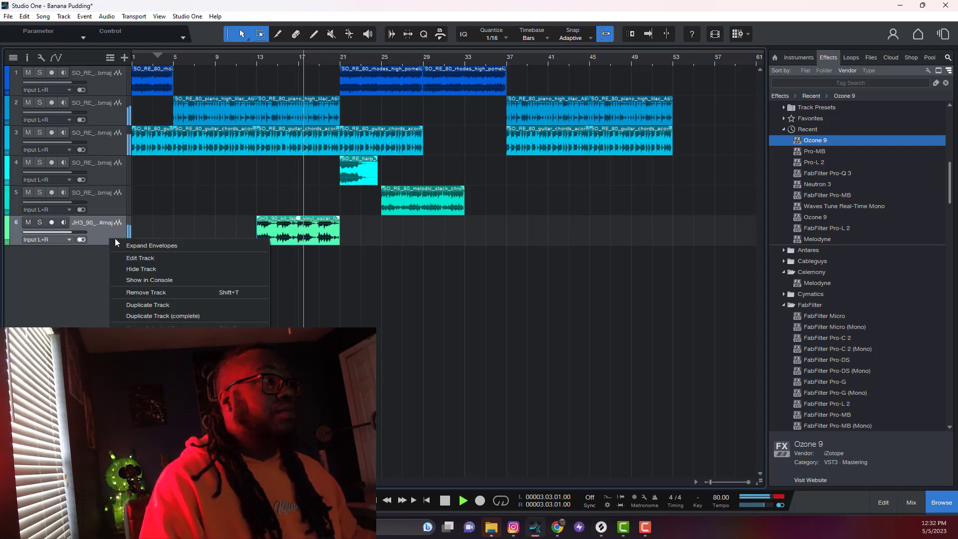
click(163, 292)
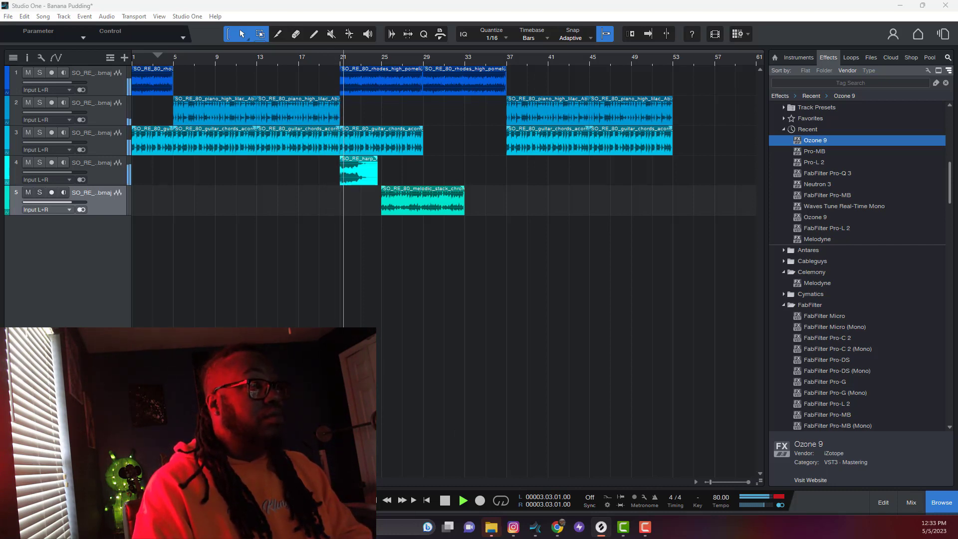
Audition the arrangement with the extended piano and guitar sections, stopping playback when done.
click(446, 500)
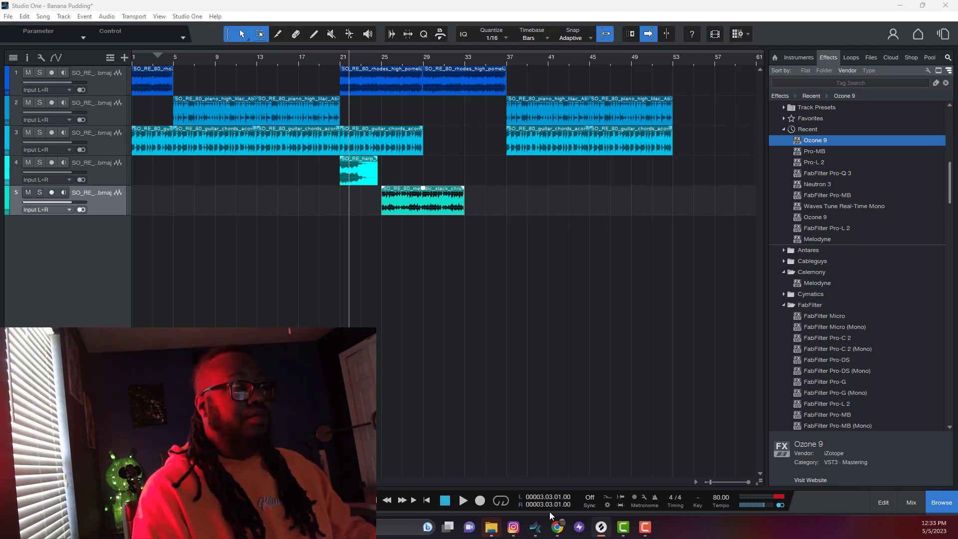
click(463, 500)
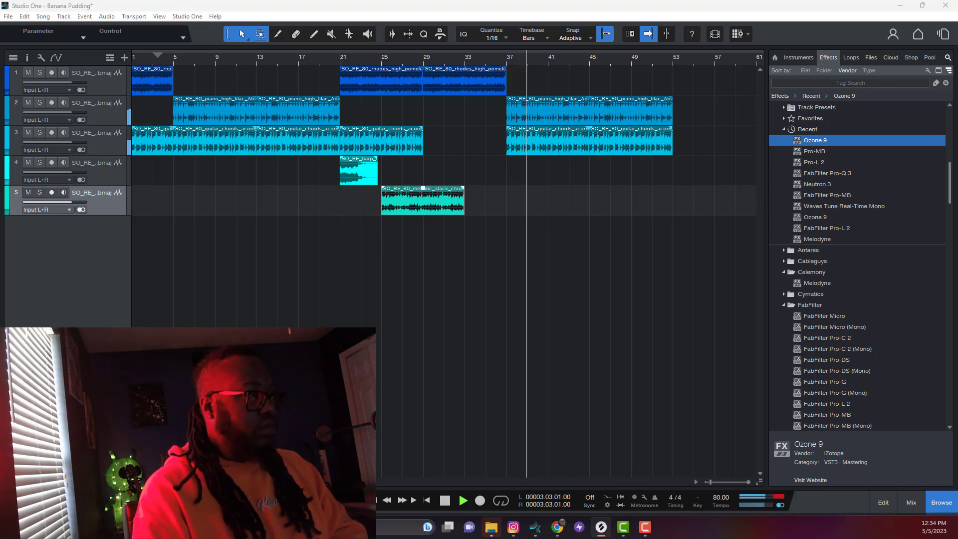
click(446, 504)
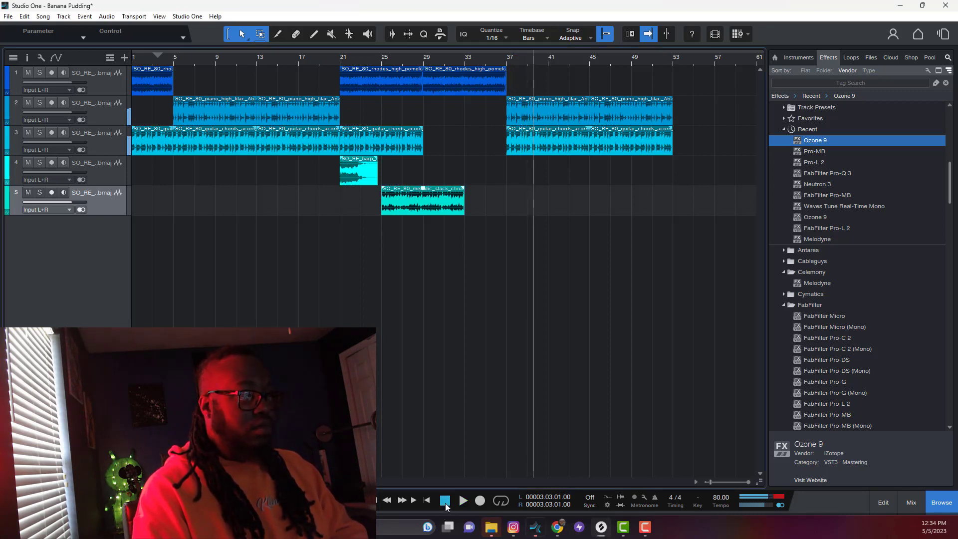
click(377, 501)
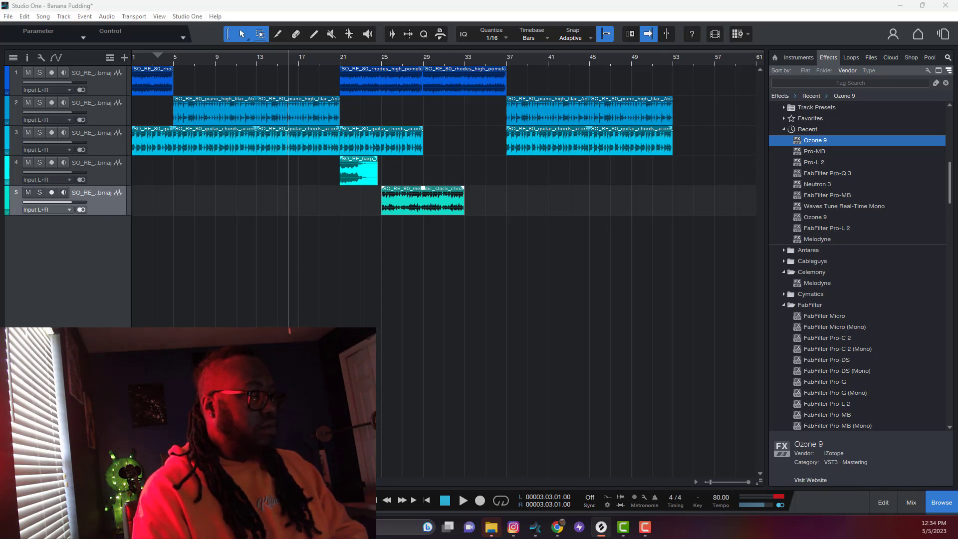
Add the BB3 80 bpm drum loop on a new track at bar 1, and duplicate it to bars 5 and 9 during playback.
drag(131, 303, 154, 304)
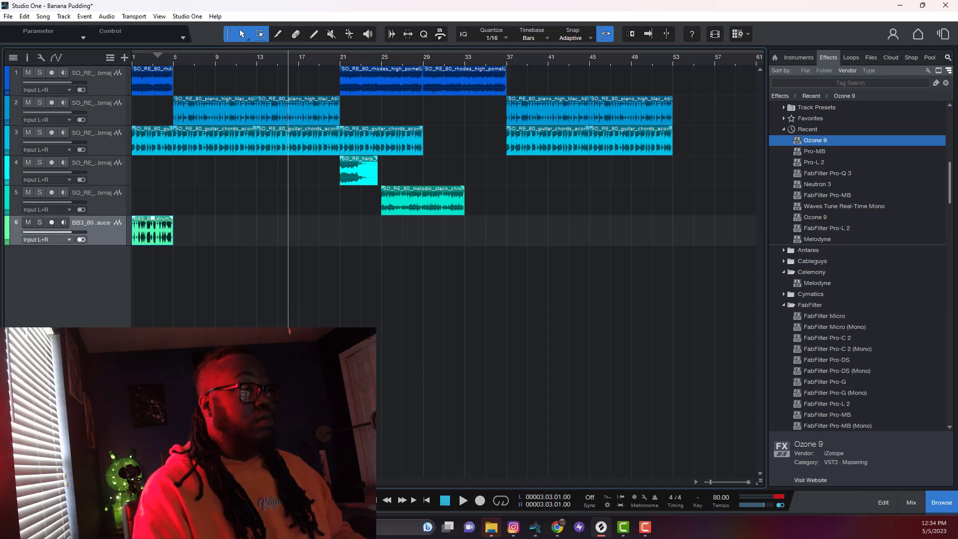
key(Home)
key(f)
key(space)
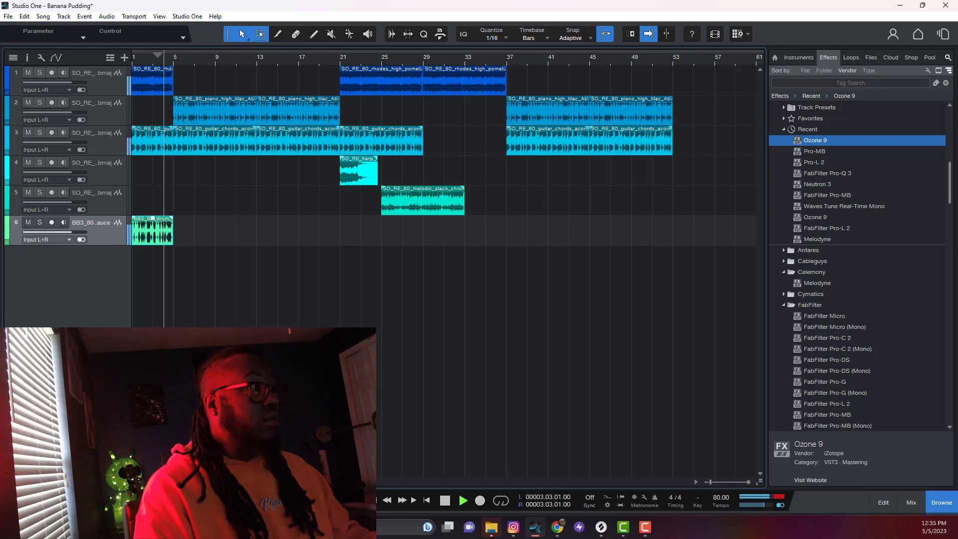
key(d)
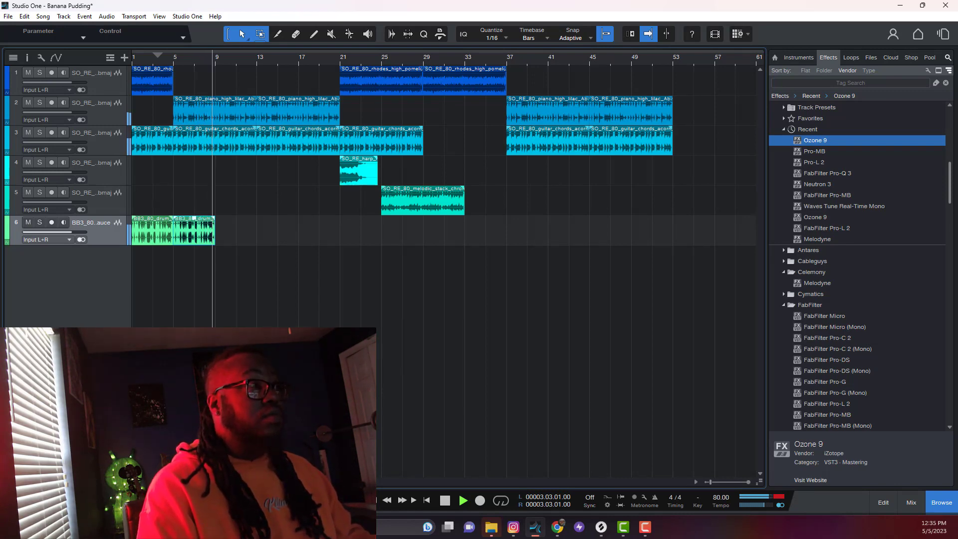
key(d)
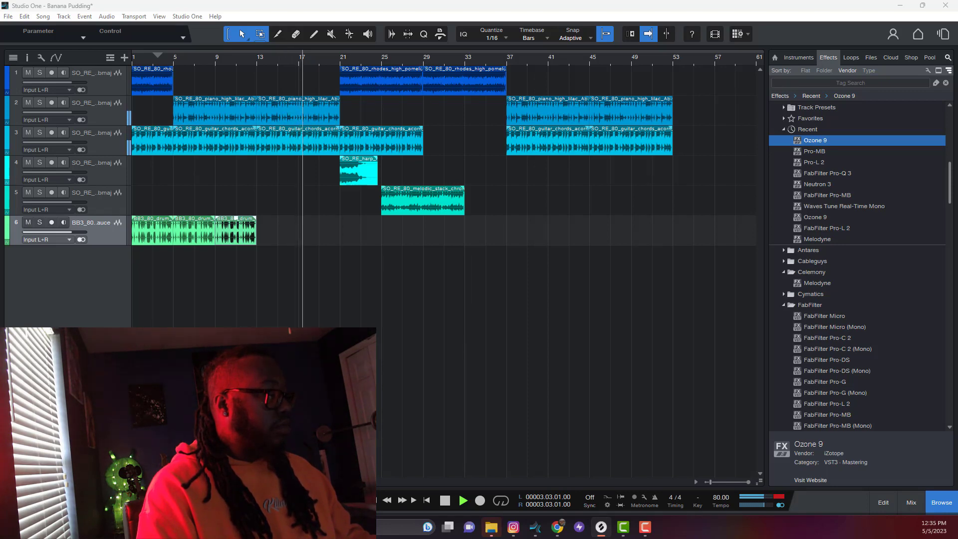
Add the 033 drum loop on a new track at bar 17 and stop playback.
drag(125, 280, 352, 269)
key(space)
key(f)
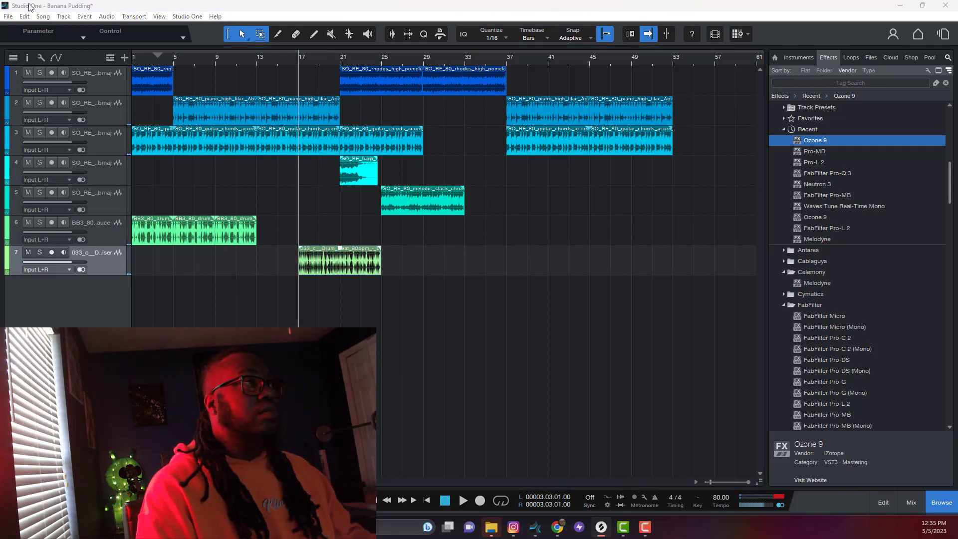
Play from about bar 15, move the 033 drum loop to start at bar 21, and duplicate the last BB3 drum loop to bar 13.
click(280, 57)
key(space)
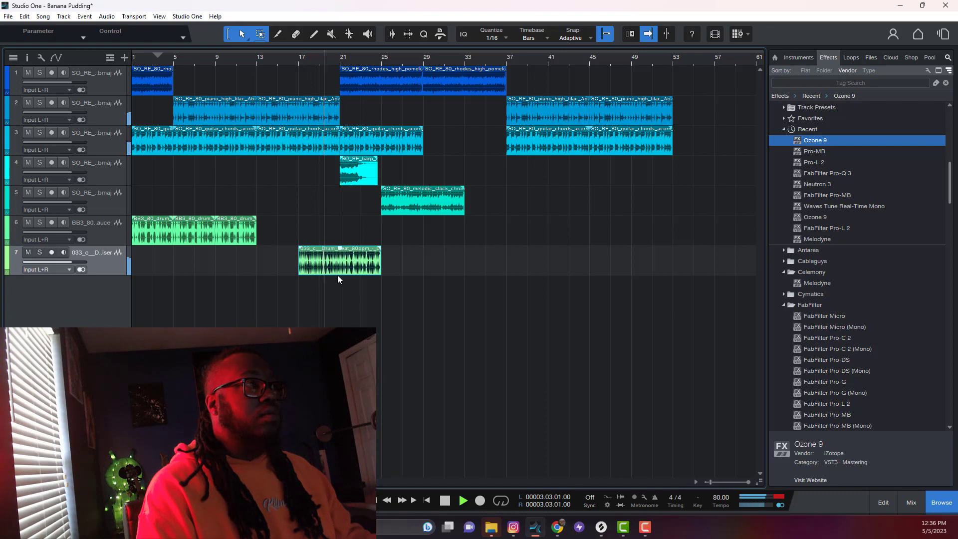
drag(346, 268, 387, 265)
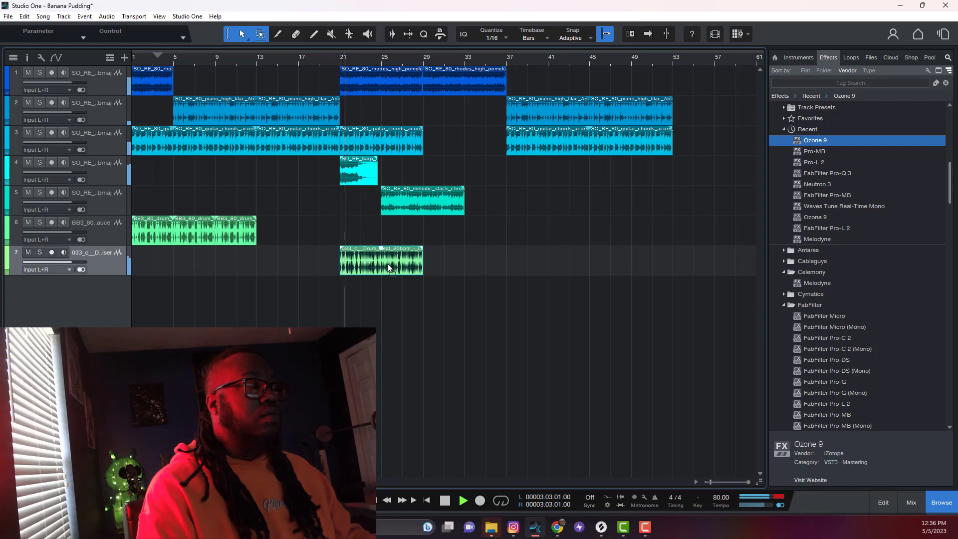
click(241, 239)
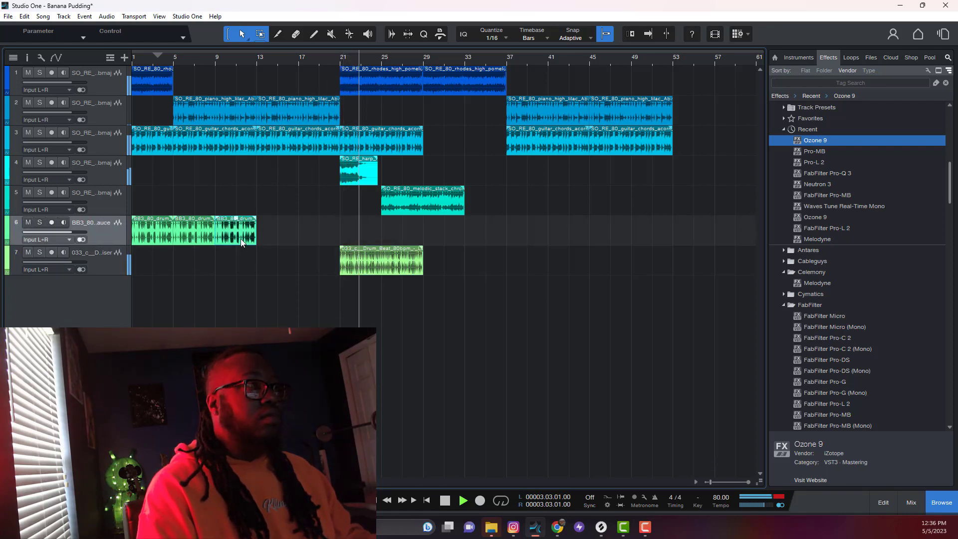
key(d)
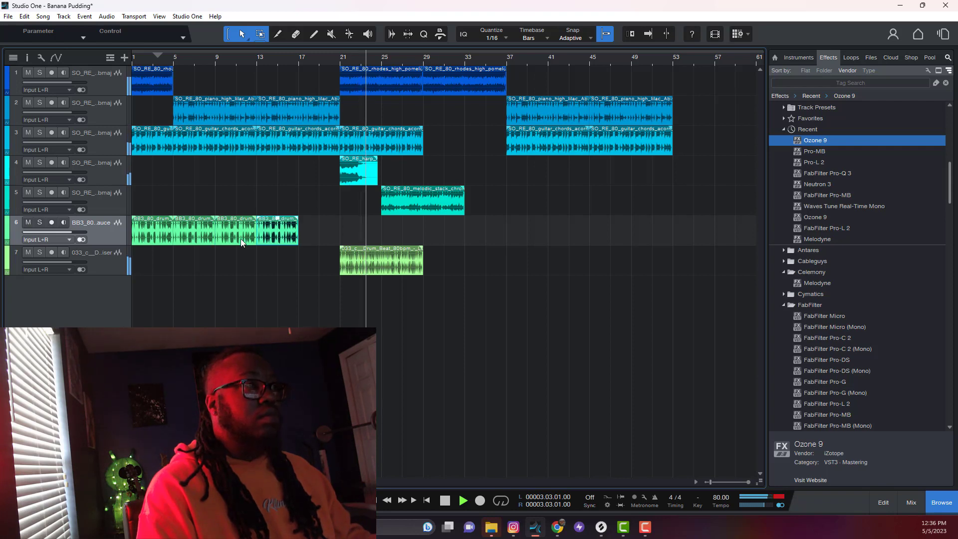
Duplicate the 033 drum loop to bar 29 and trim the melodic stack flute loop to end at bar 29.
click(408, 268)
key(d)
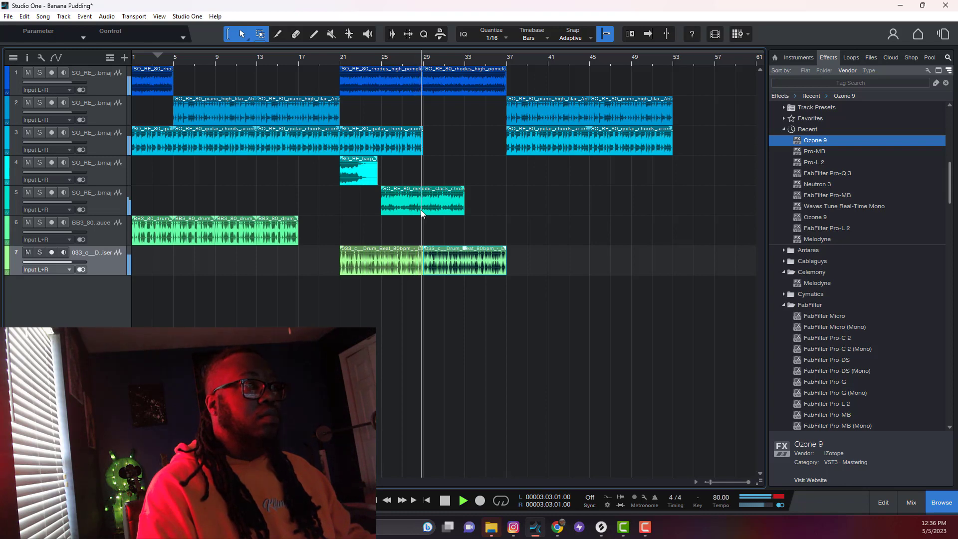
drag(464, 206, 427, 211)
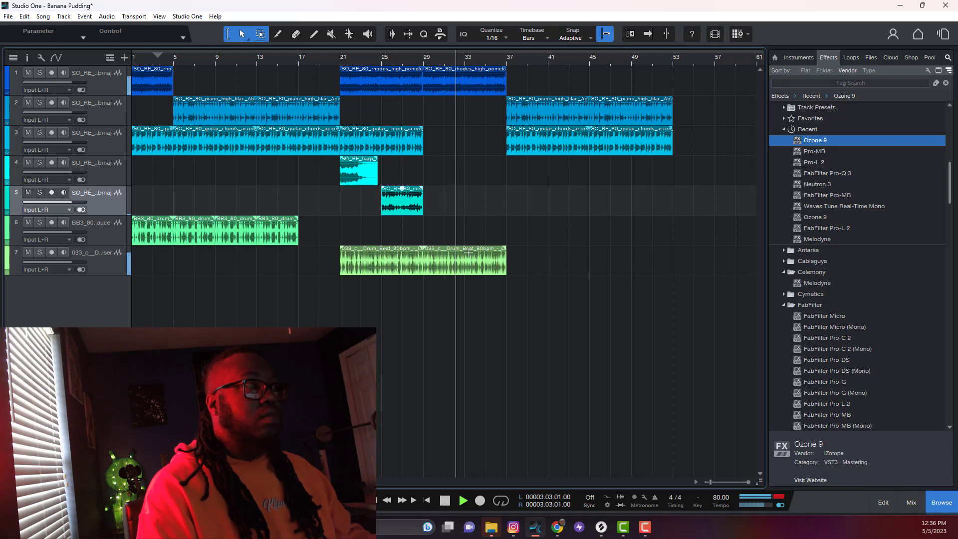
click(480, 270)
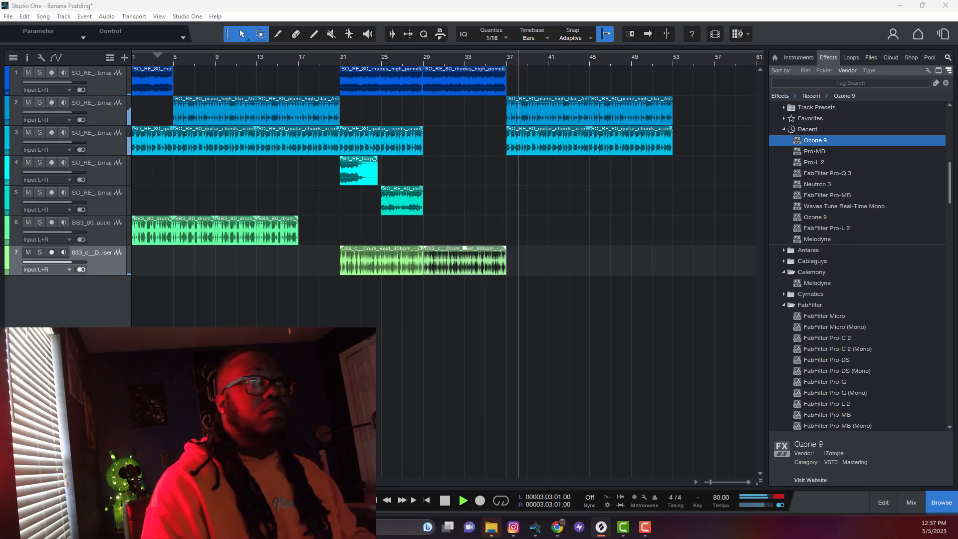
Place copies of the BB3 drum loop at bars 41, 45 and 49, undoing the extra duplicate past the end of the piano section.
click(286, 240)
key(d)
drag(330, 237, 581, 240)
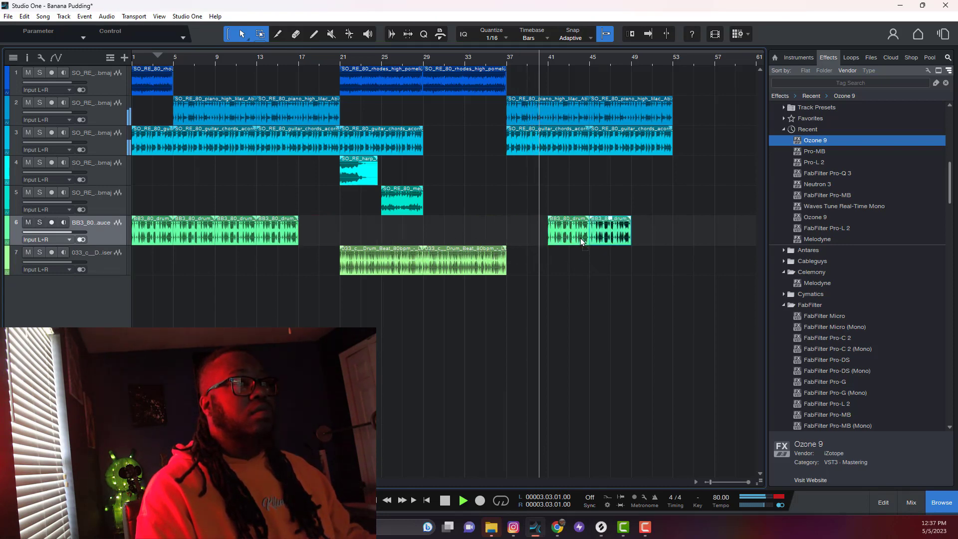
key(d)
key(d)
key(d)
key(ctrl+z)
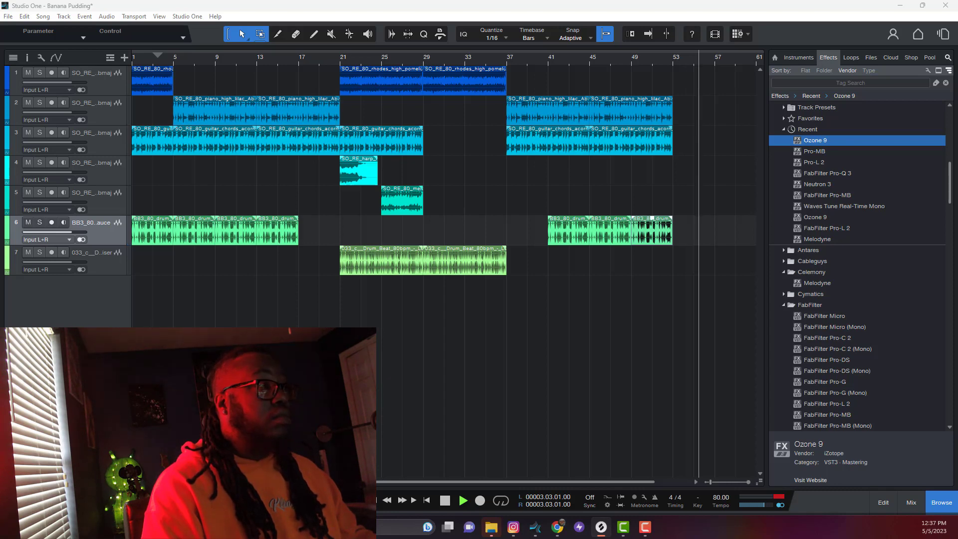
Try the KSHMR 80 lovely bells loop on a new track at bar 13 during playback, and undo its addition.
drag(82, 299, 280, 315)
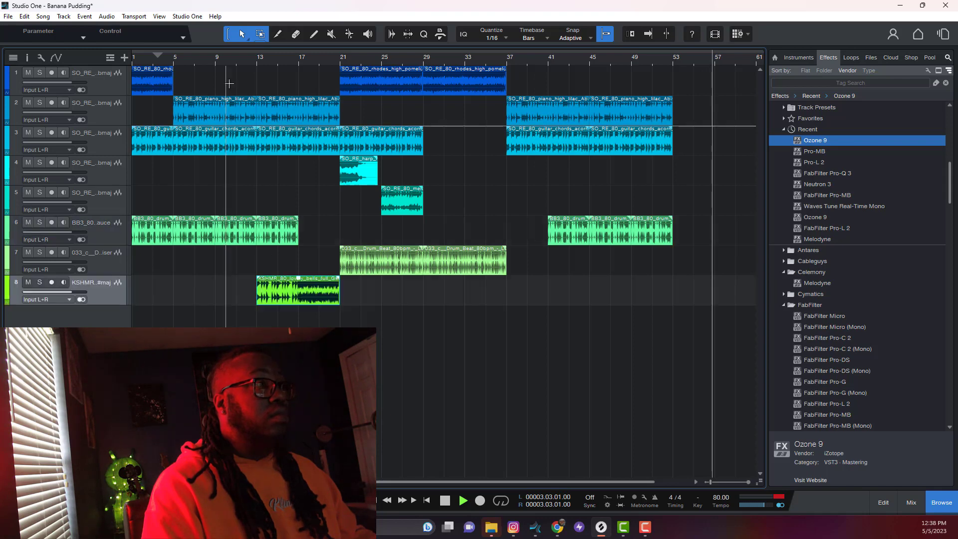
click(240, 61)
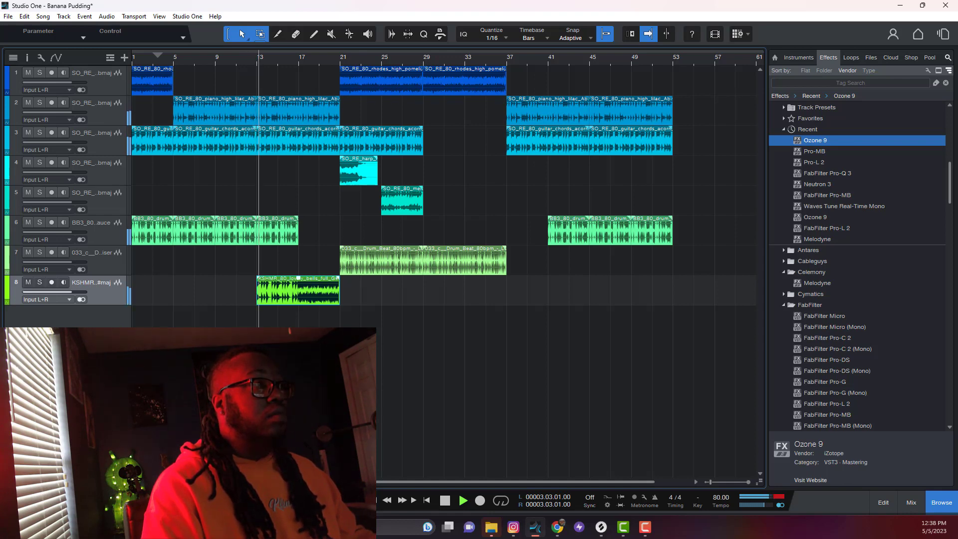
click(288, 243)
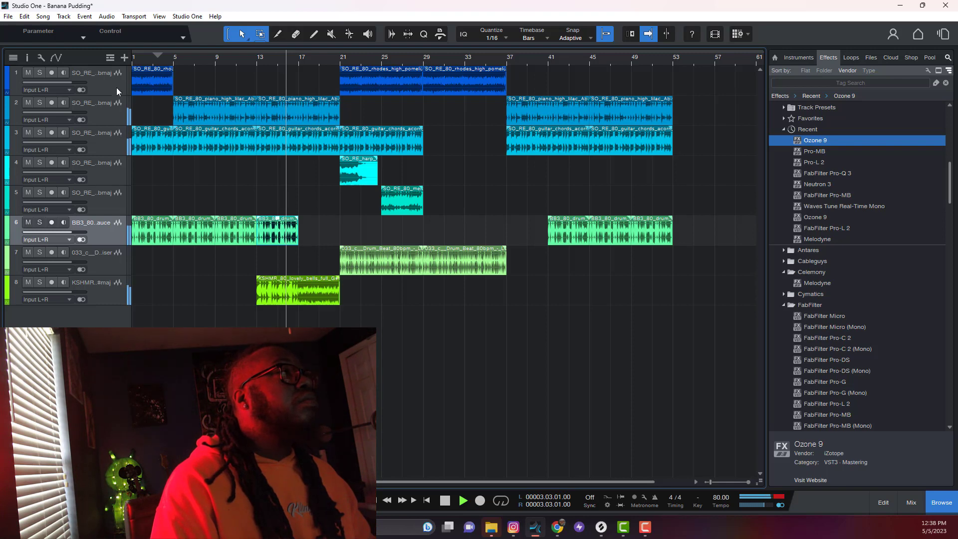
key(ctrl+z)
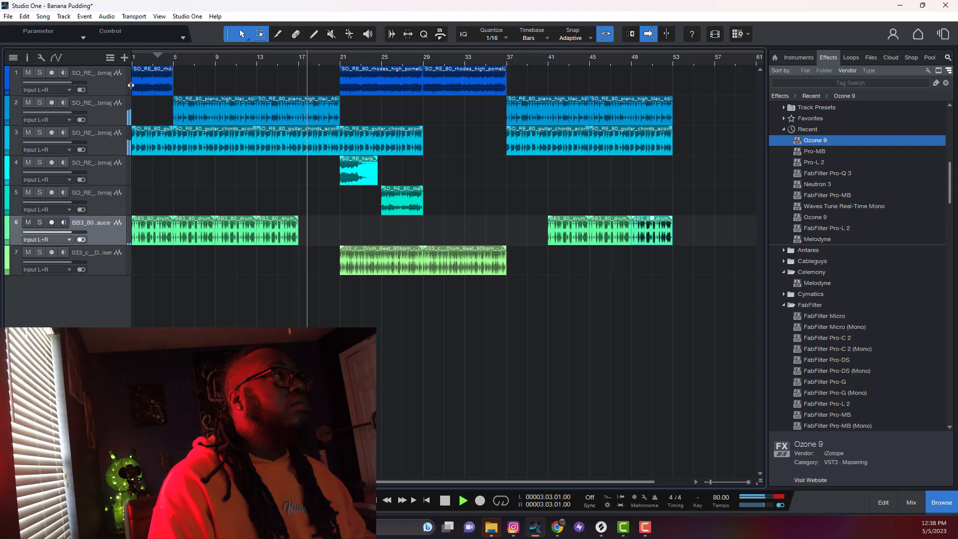
Widen the track list to read the full track names, and narrow it back to its compact width.
drag(132, 86, 203, 92)
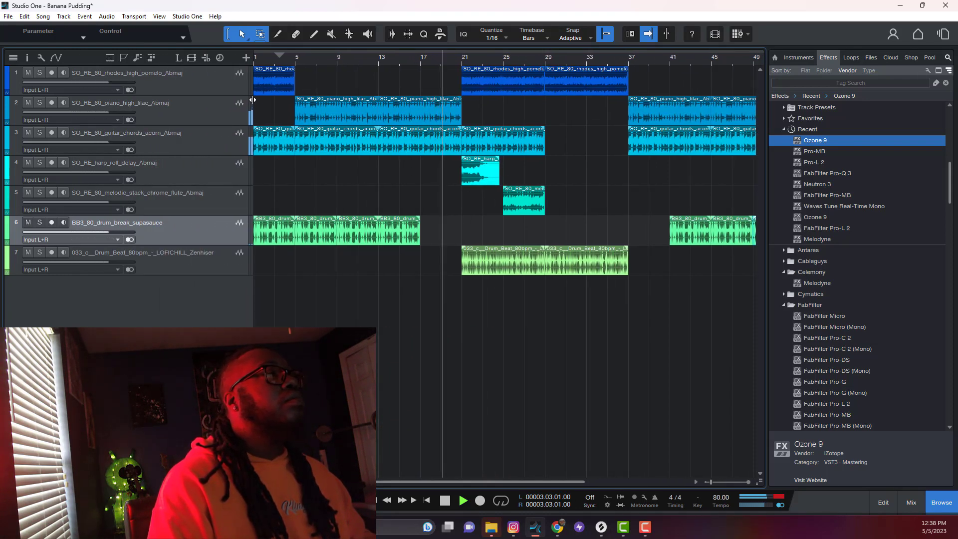
drag(253, 100, 228, 100)
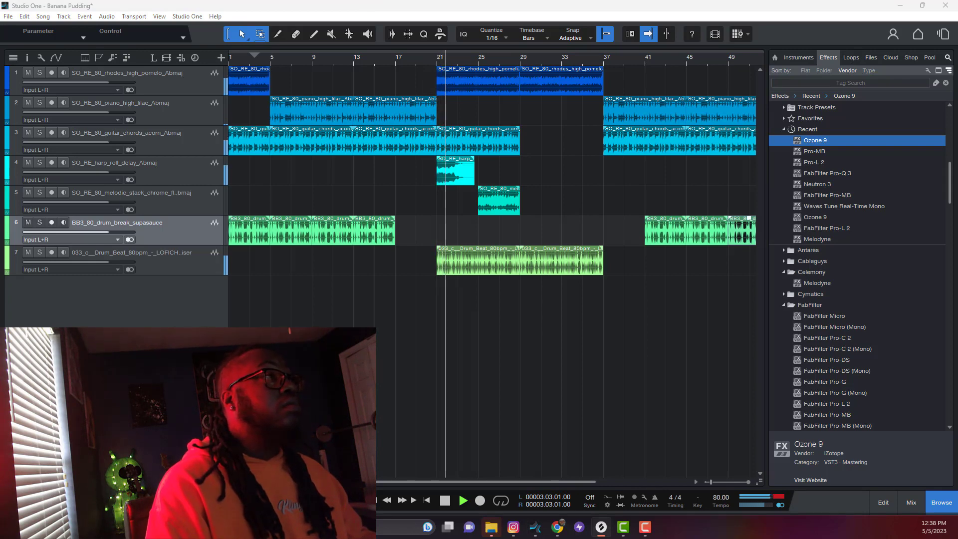
drag(227, 75, 130, 75)
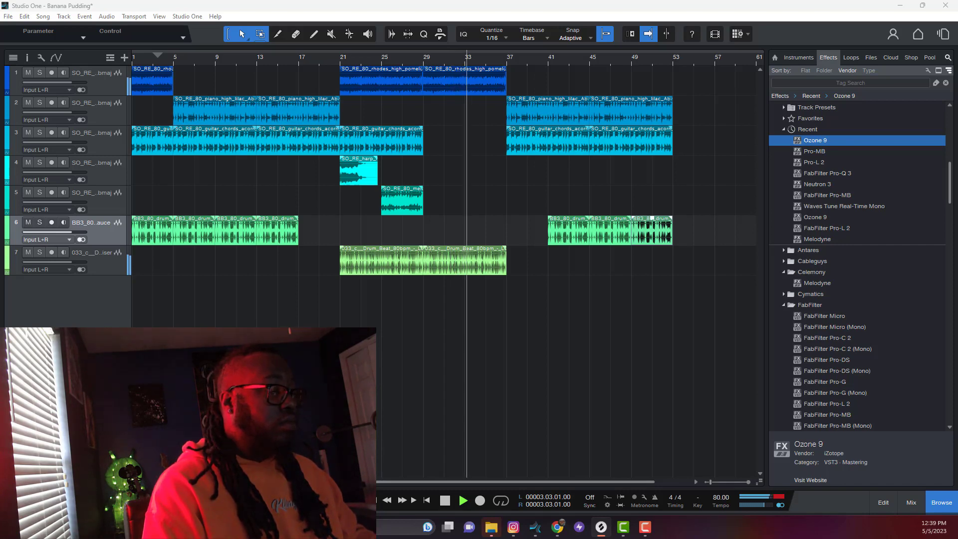
Try the AS 120 strings majestic cello loop on a new track at bar 13 during playback, and remove that track.
drag(150, 380, 275, 321)
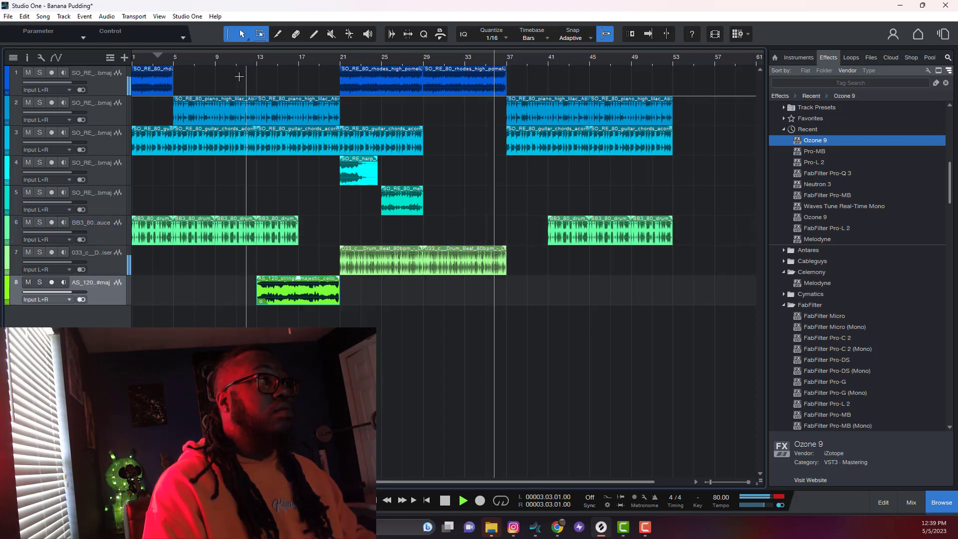
key(f)
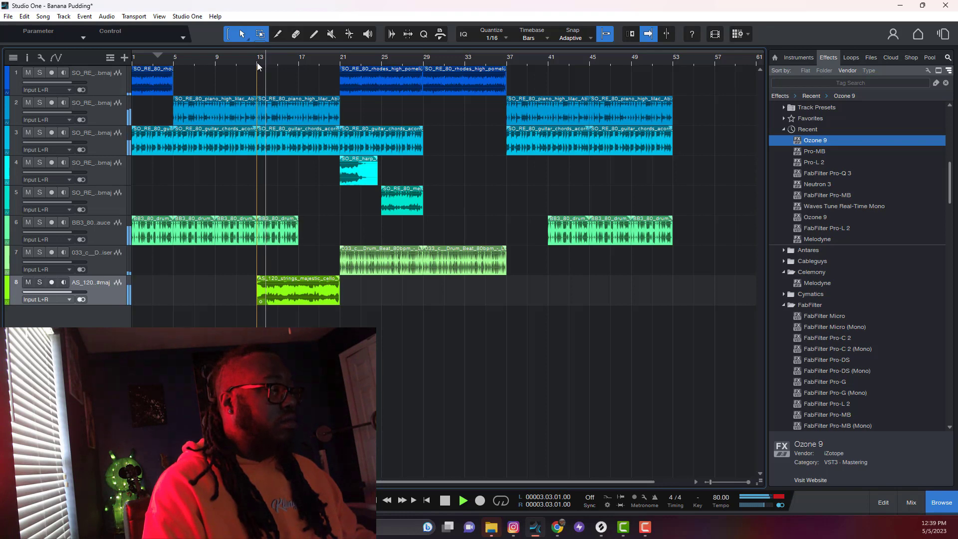
right_click(121, 298)
click(191, 75)
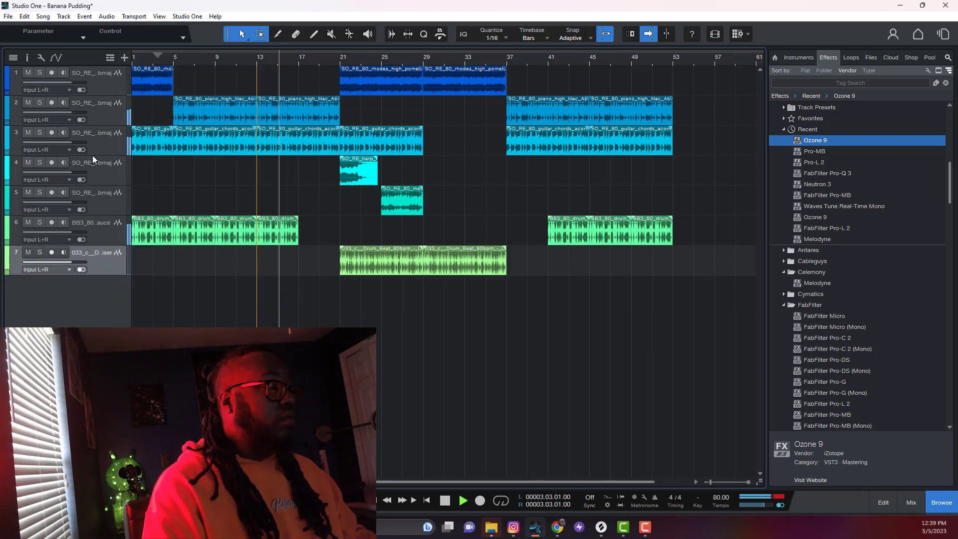